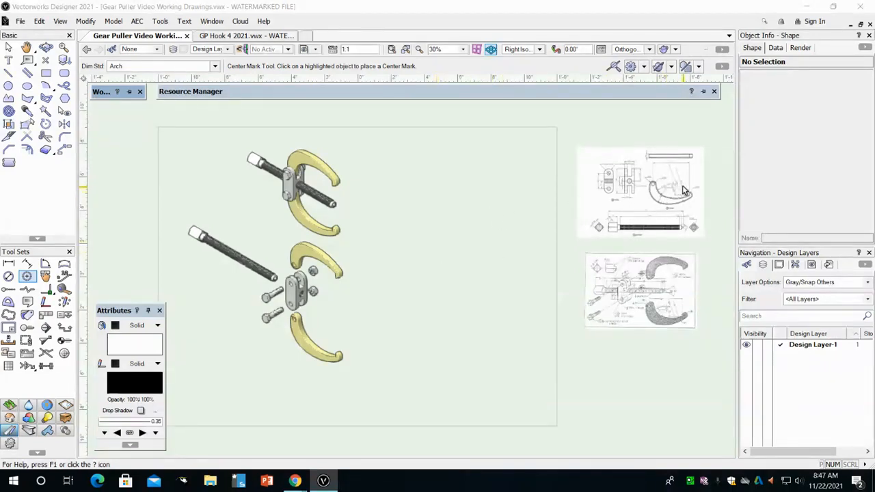
# Step: Try to place a center mark on the lower arm of the exploded gear puller
pyautogui.click(318, 355)
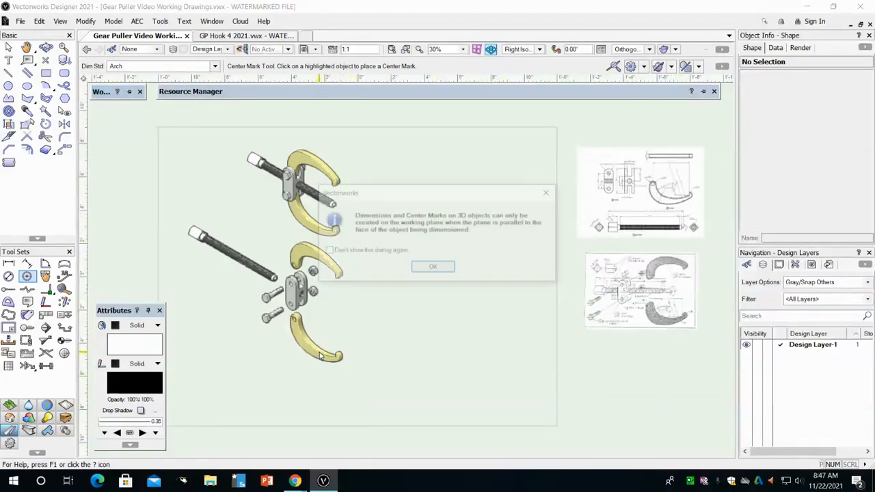
pyautogui.click(433, 268)
pyautogui.click(8, 46)
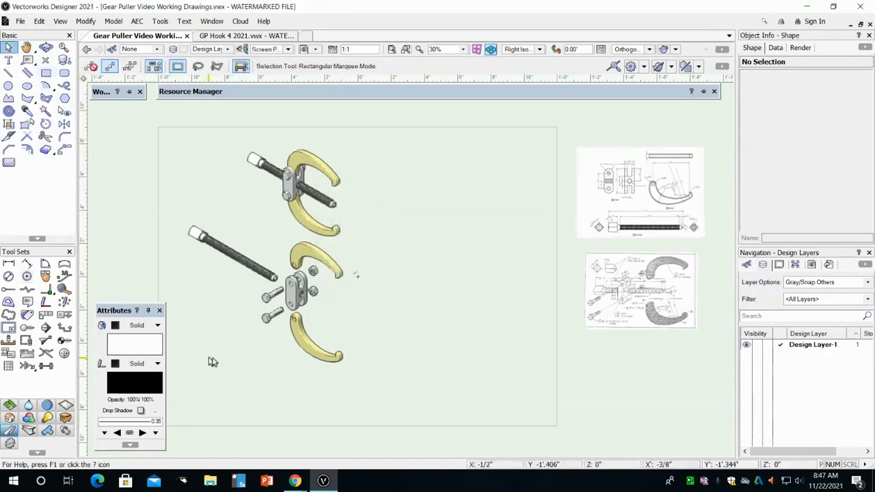
# Step: Copy the lower arm of the exploded gear puller and switch to the Front view
pyautogui.click(298, 355)
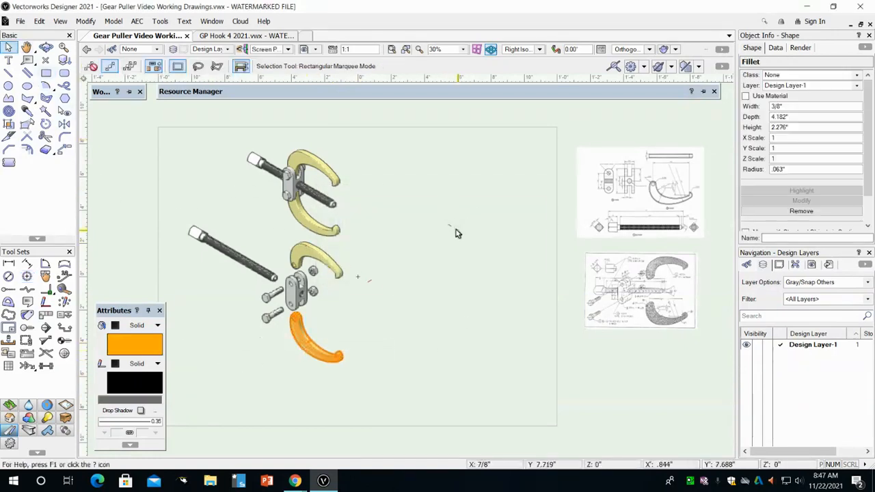
pyautogui.click(39, 21)
pyautogui.click(61, 86)
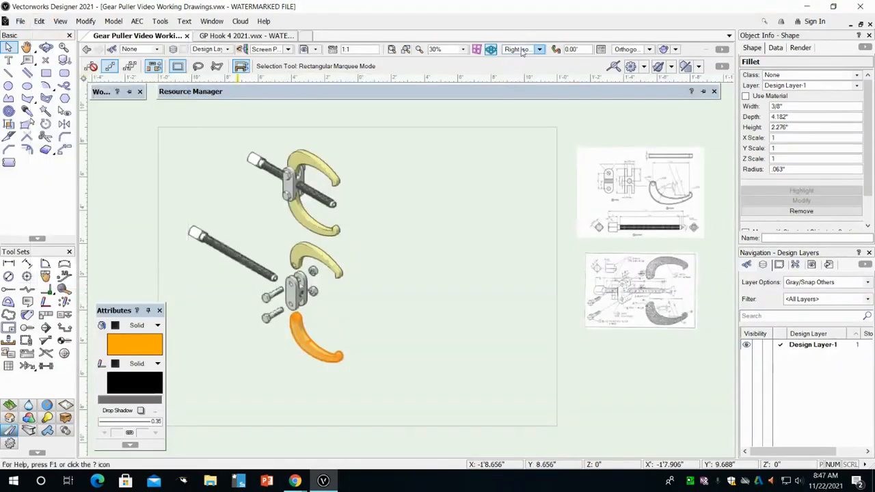
pyautogui.click(520, 50)
pyautogui.click(526, 86)
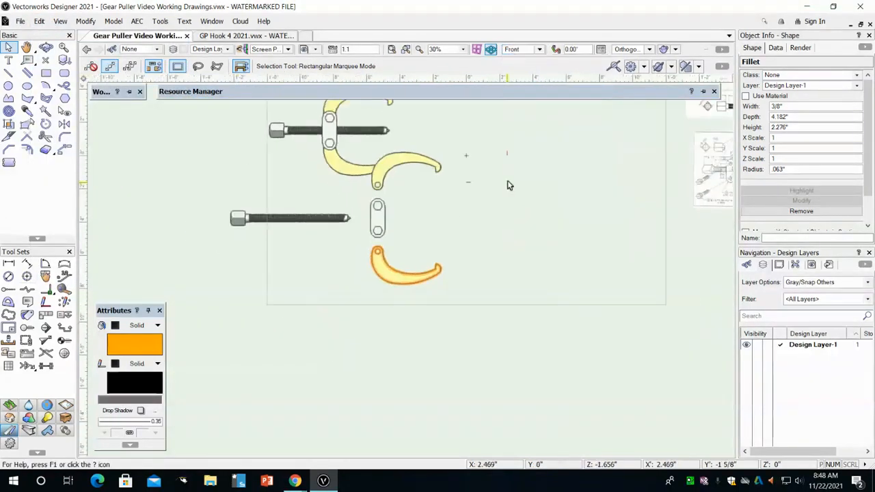
# Step: Paste two separate copies of the arm, one above the other, in the empty area beside the assembly
pyautogui.moveTo(350, 296); pyautogui.dragTo(313, 299, button='middle')
pyautogui.click(314, 287)
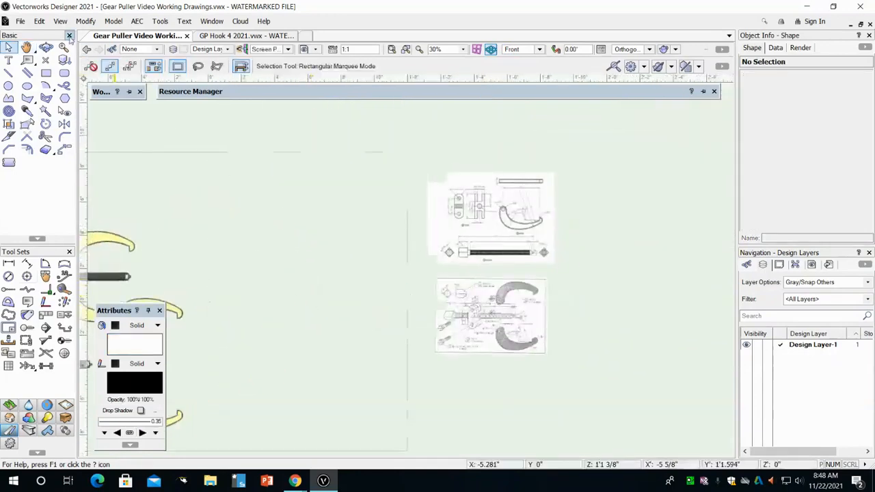
pyautogui.click(41, 22)
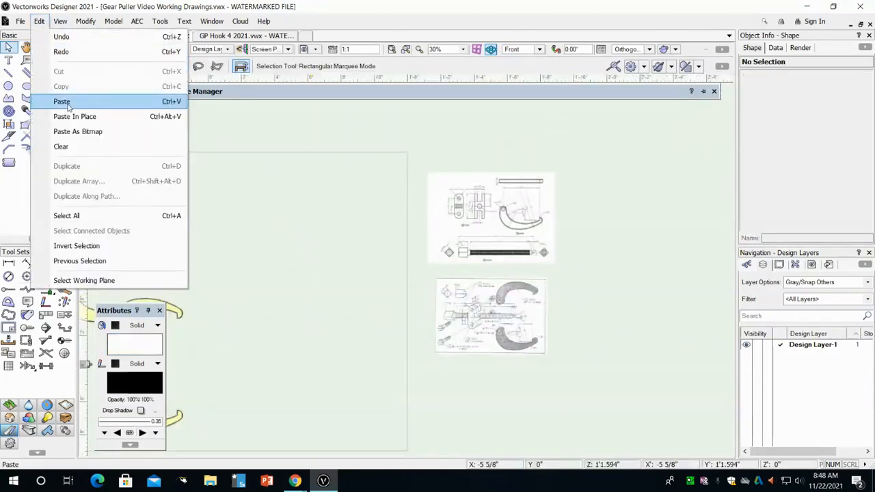
pyautogui.click(62, 101)
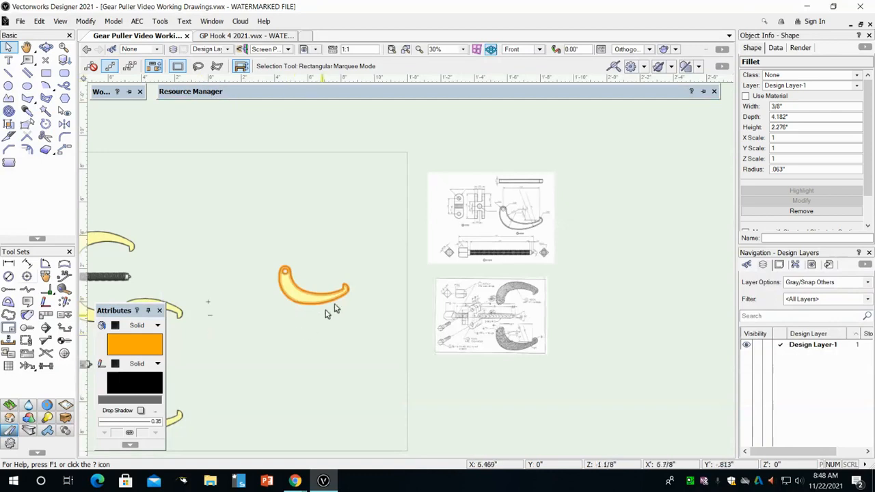
pyautogui.click(308, 216)
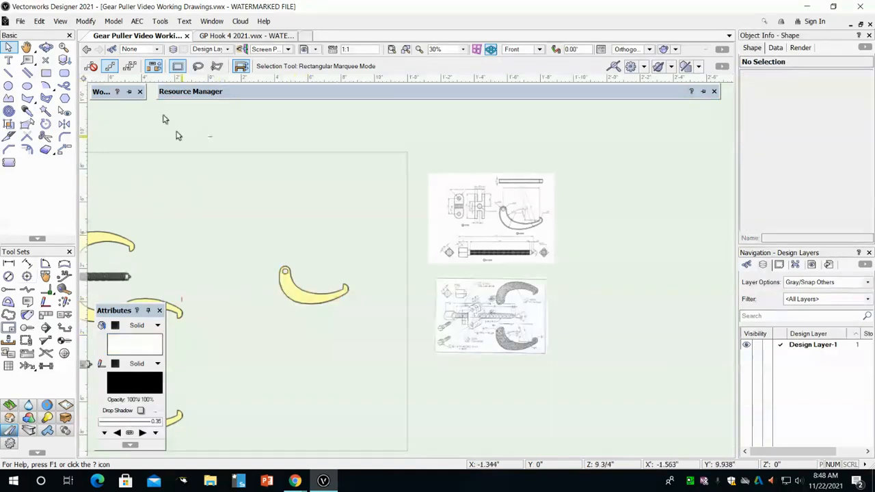
pyautogui.click(39, 21)
pyautogui.click(62, 101)
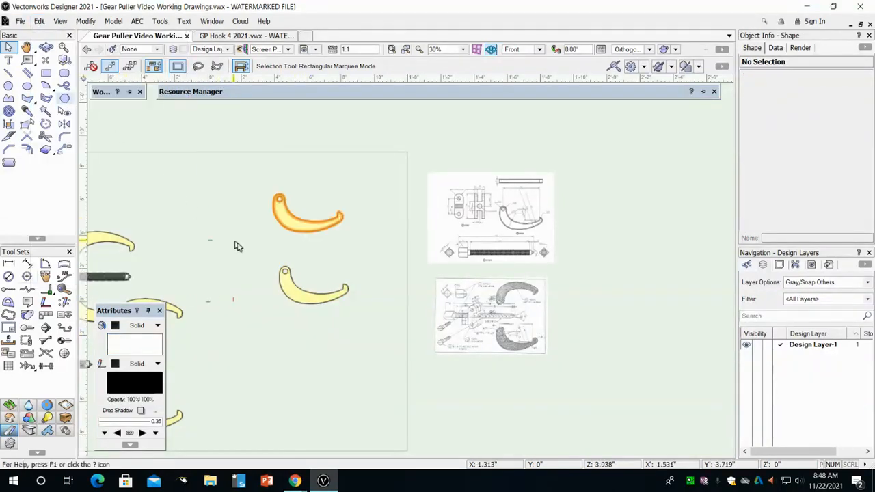
# Step: Draw a circle of about 0.172" radius over the pin hole of the lower pasted arm, centred on the hole
pyautogui.moveTo(306, 279); pyautogui.dragTo(386, 278, button='middle')
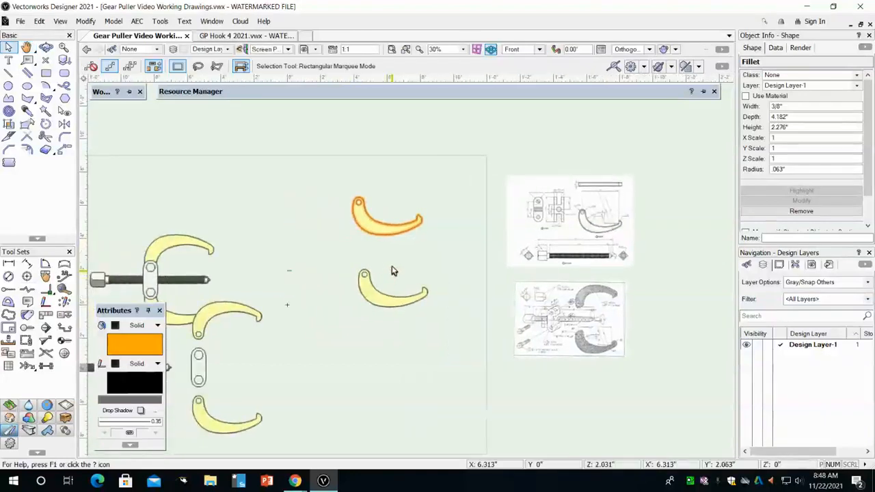
pyautogui.scroll(5, 378, 290)
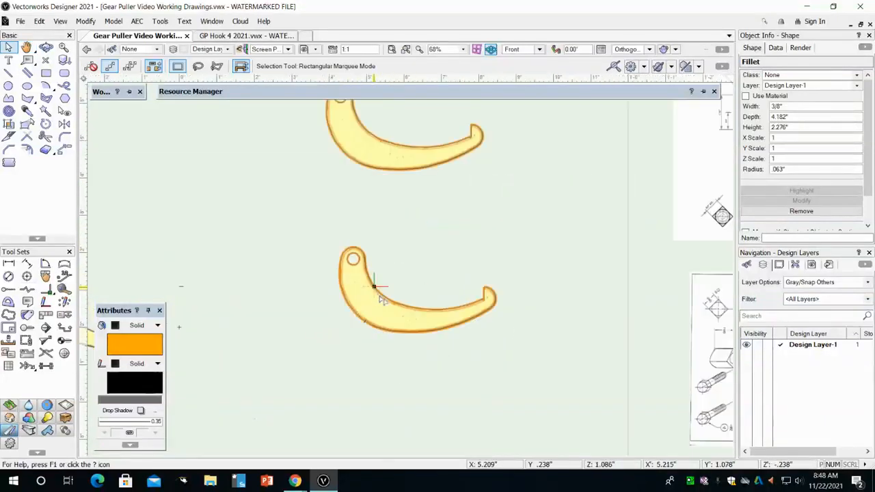
pyautogui.moveTo(475, 262); pyautogui.dragTo(515, 249, button='middle')
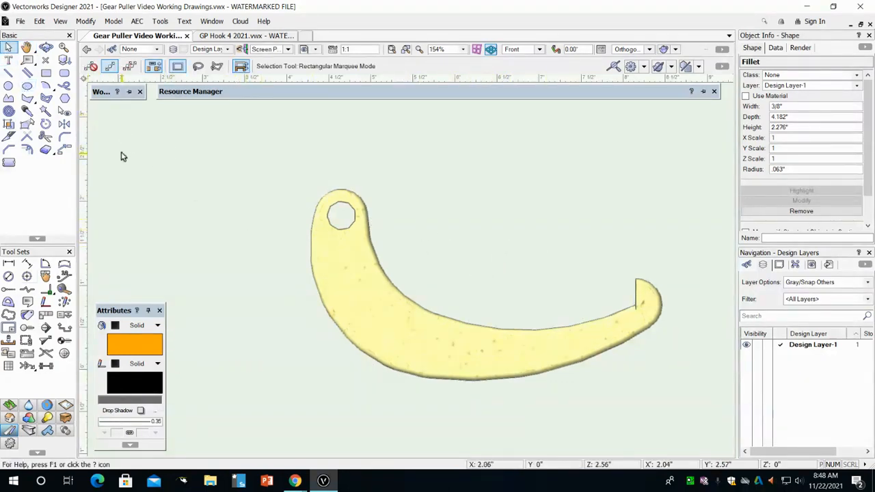
pyautogui.click(8, 85)
pyautogui.scroll(2, 354, 219)
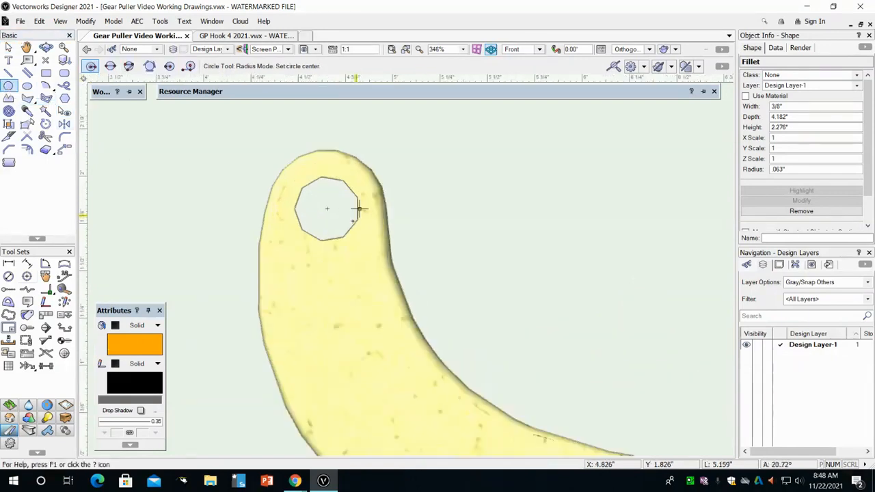
pyautogui.scroll(1, 358, 208)
pyautogui.click(314, 202)
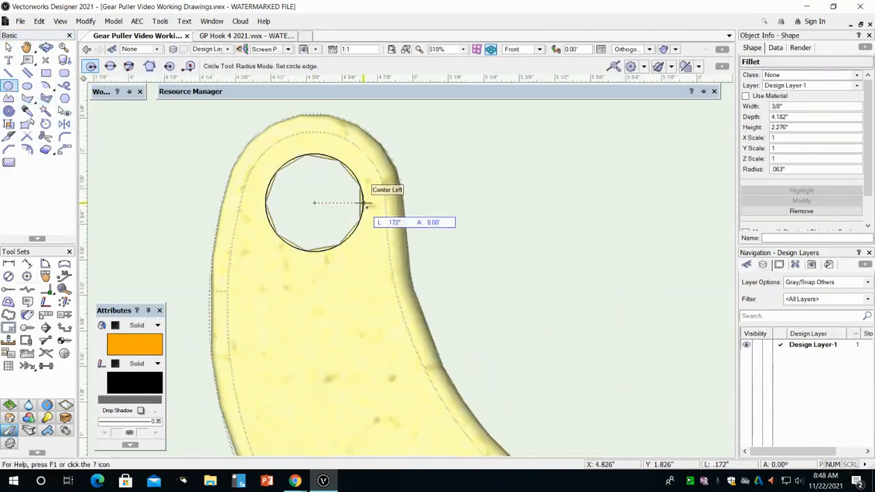
pyautogui.click(364, 203)
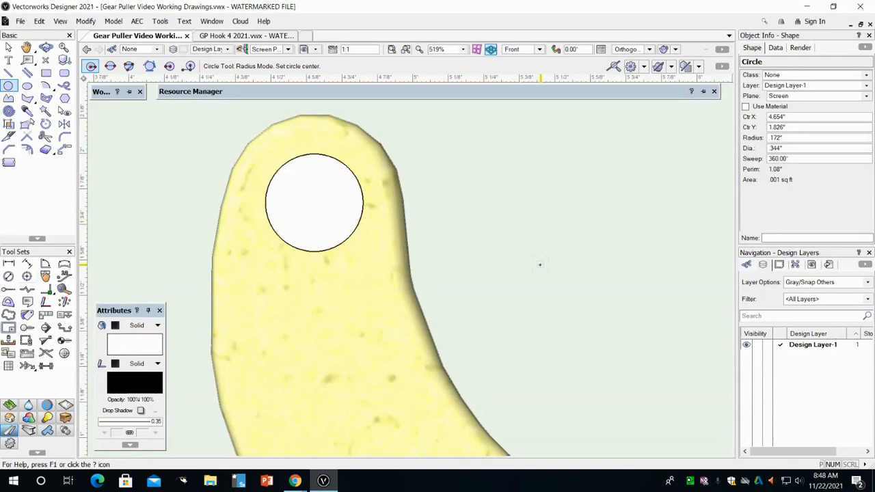
# Step: Draw a horizontal 6" line at 180° from the centre of the circle, pointing away from the arm
pyautogui.scroll(-4, 551, 265)
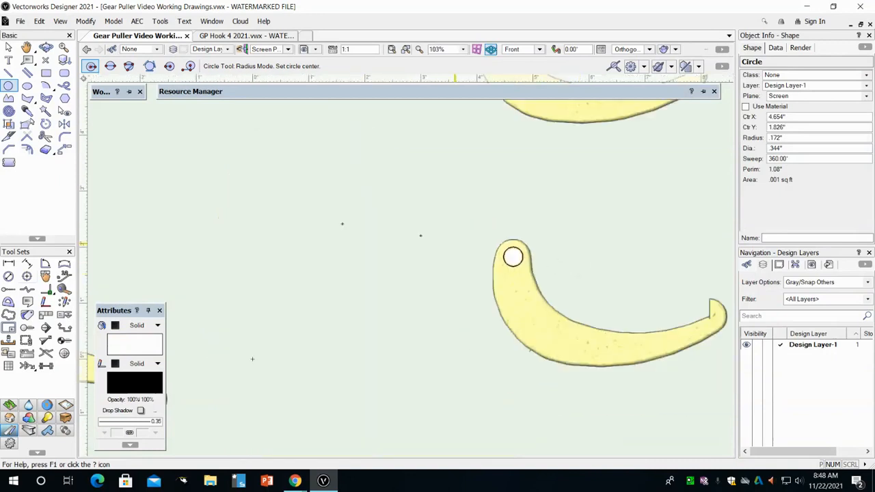
pyautogui.click(8, 72)
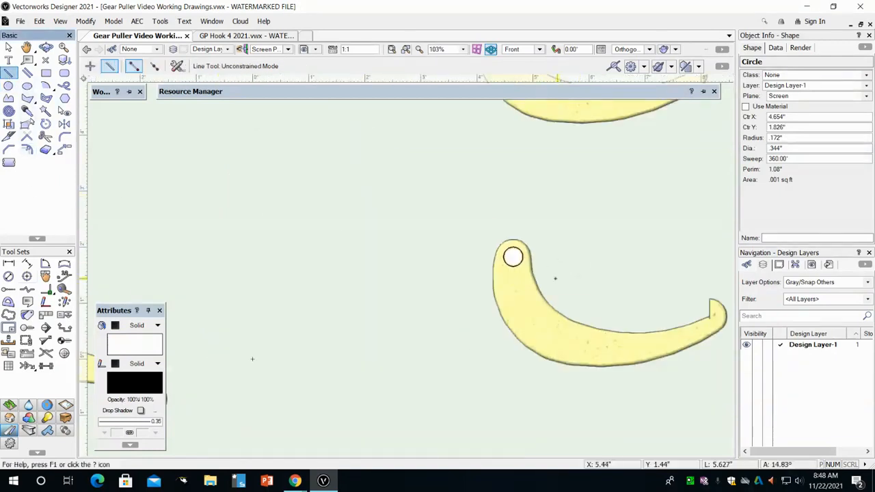
pyautogui.click(512, 256)
pyautogui.press('Tab')
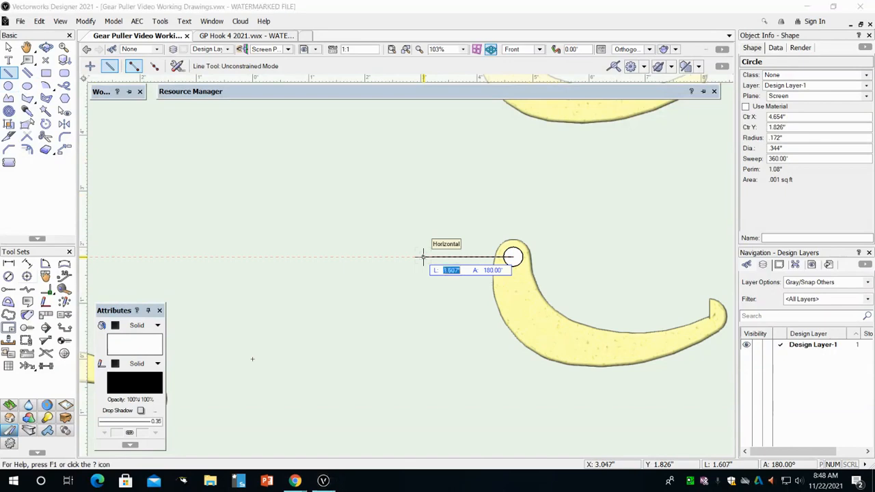
pyautogui.write('6')
pyautogui.press('Return')
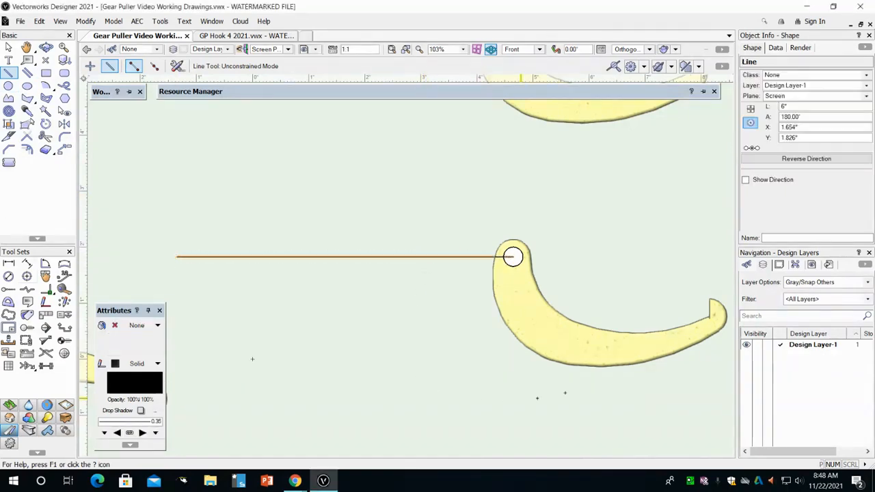
# Step: Lock the 6" horizontal line that starts at the arm's pin hole
pyautogui.click(86, 21)
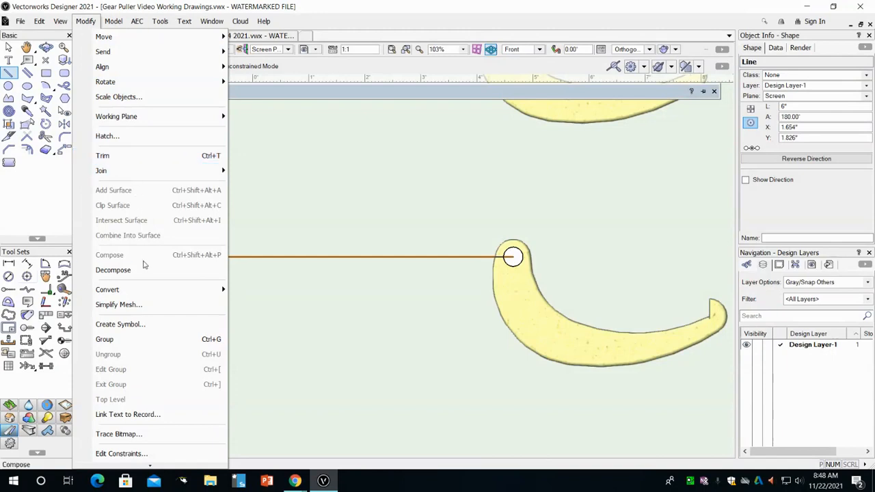
pyautogui.scroll(-3, 147, 361)
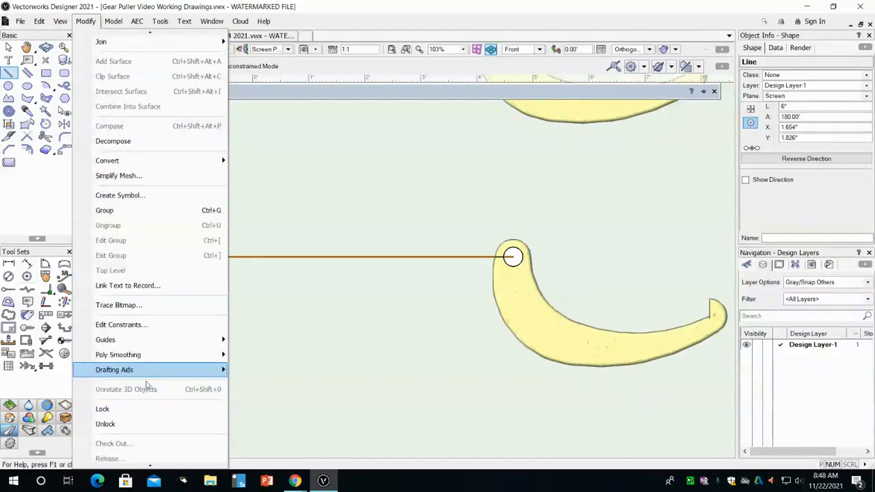
pyautogui.click(143, 409)
# Step: Add a center mark to the circle over the arm's pin hole
pyautogui.scroll(5, 563, 252)
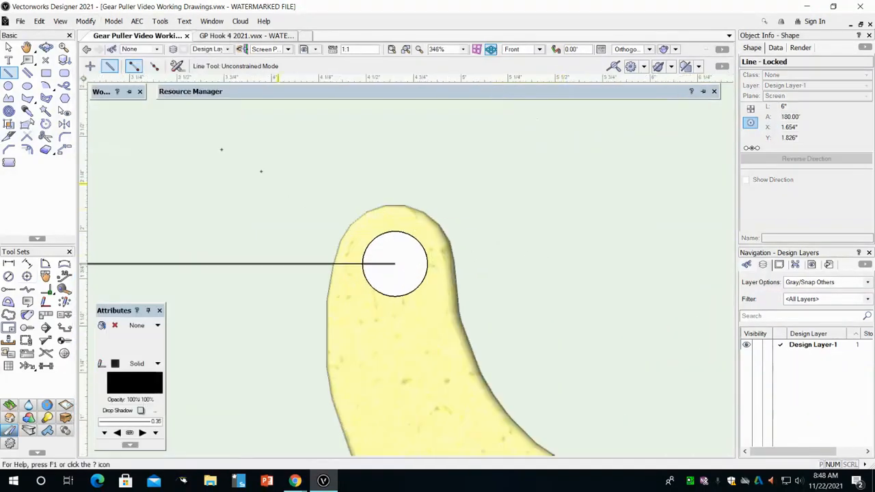
pyautogui.click(28, 276)
pyautogui.click(370, 288)
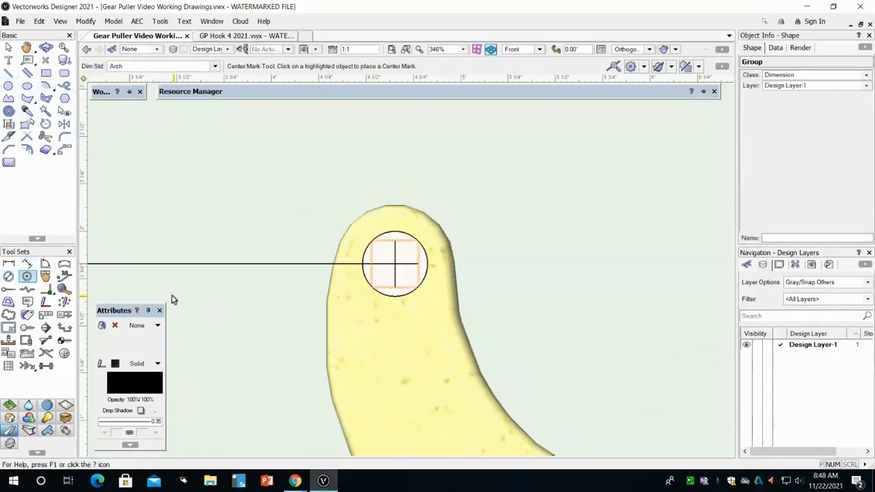
pyautogui.click(8, 46)
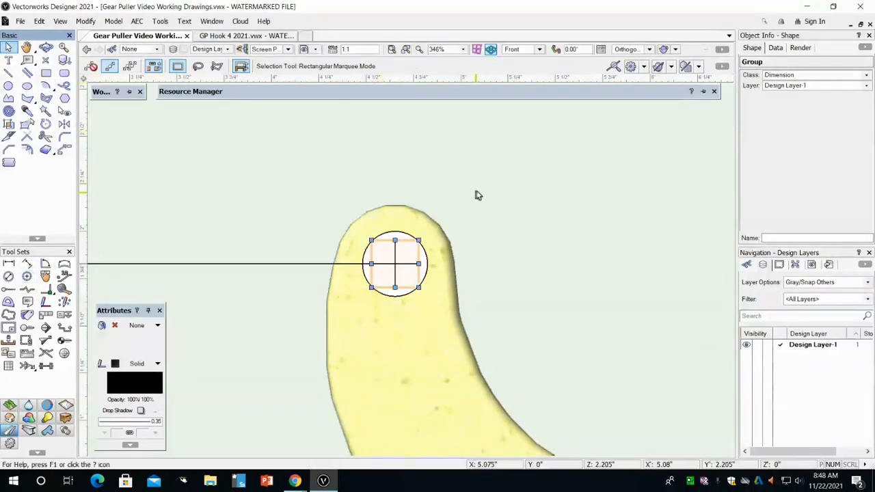
pyautogui.click(525, 258)
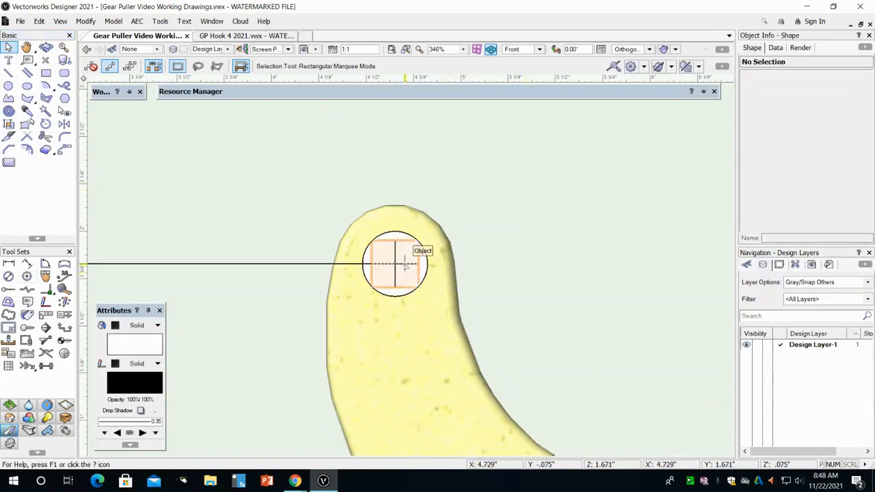
# Step: Ungroup the center mark in the arm's pin hole
pyautogui.rightClick(421, 270)
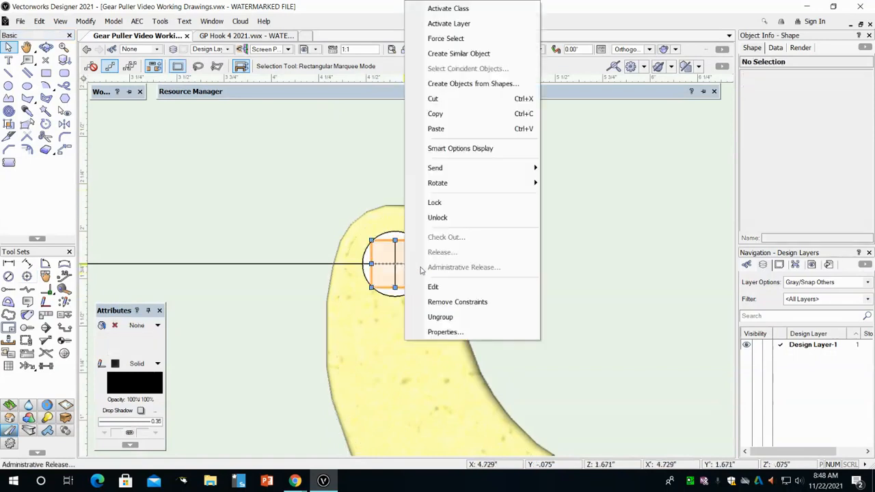
pyautogui.click(465, 309)
pyautogui.click(592, 289)
# Step: Convert the lower pasted arm to lines using Dashed Hidden Line Rendering
pyautogui.scroll(-3, 583, 299)
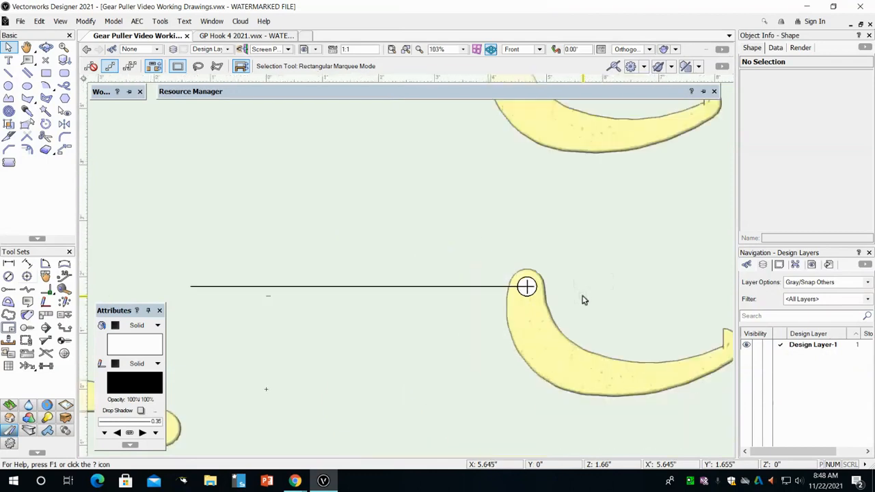
pyautogui.moveTo(593, 296); pyautogui.dragTo(385, 243, button='middle')
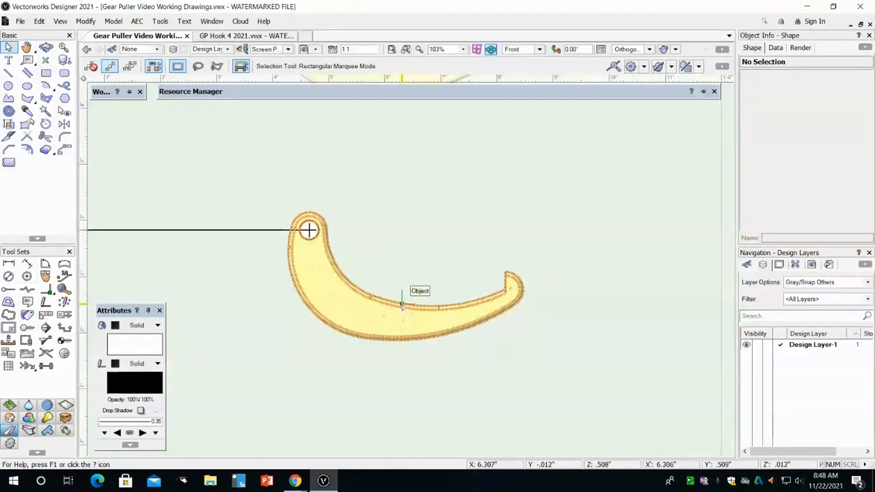
pyautogui.click(402, 304)
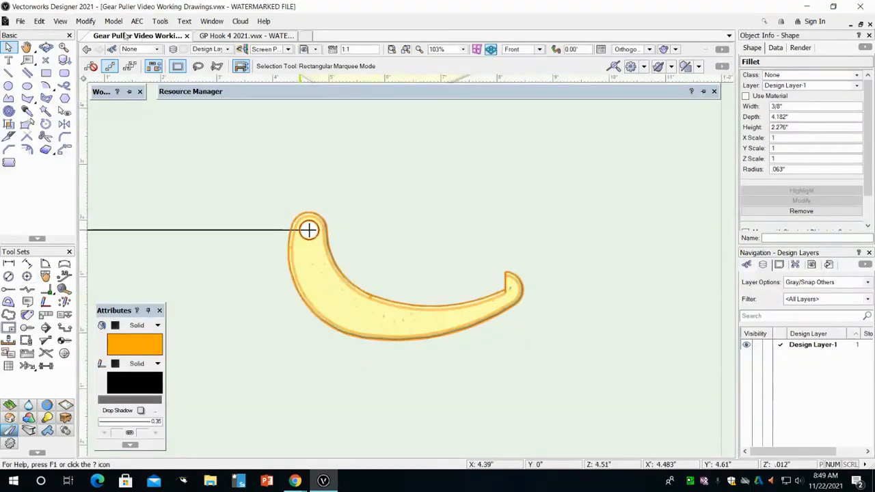
pyautogui.click(86, 22)
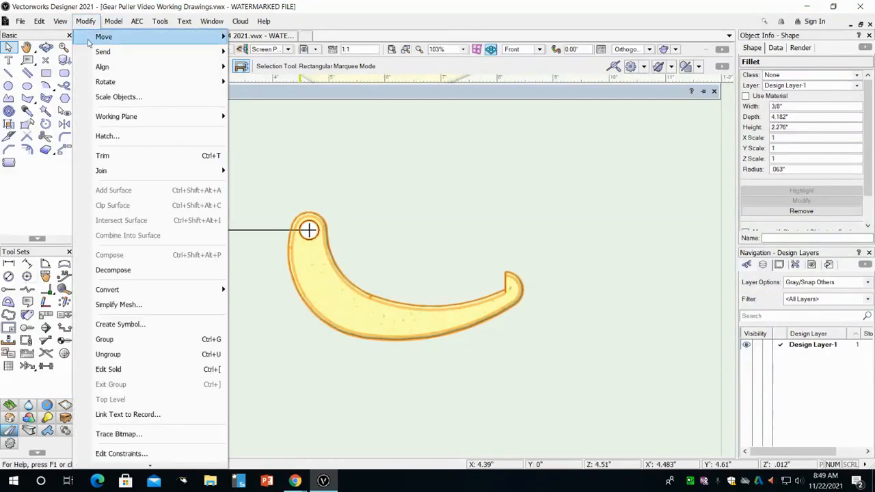
pyautogui.moveTo(130, 293)
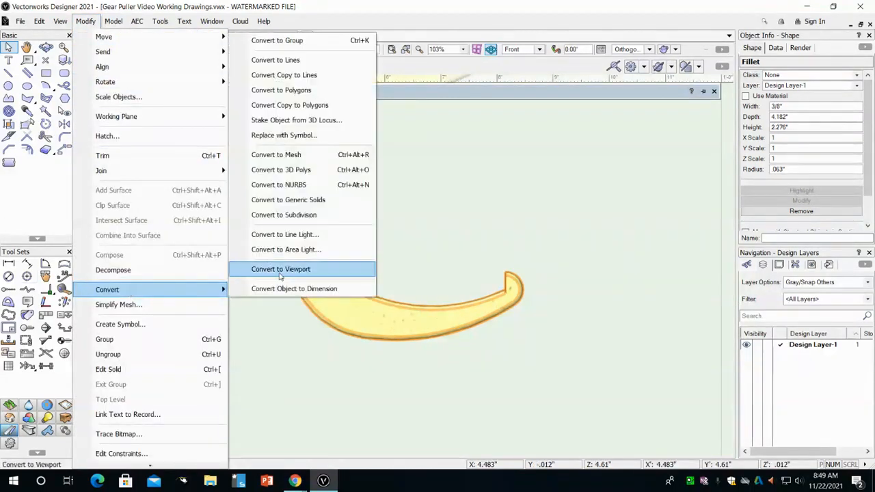
pyautogui.click(314, 62)
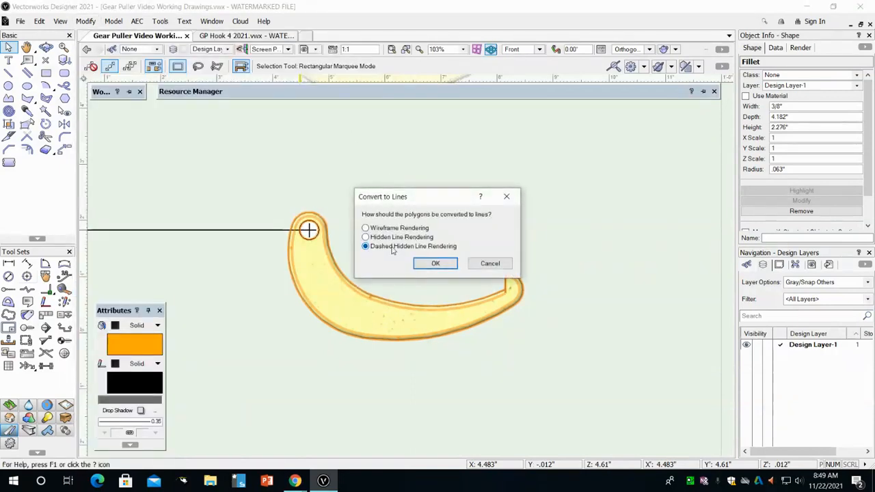
pyautogui.click(436, 264)
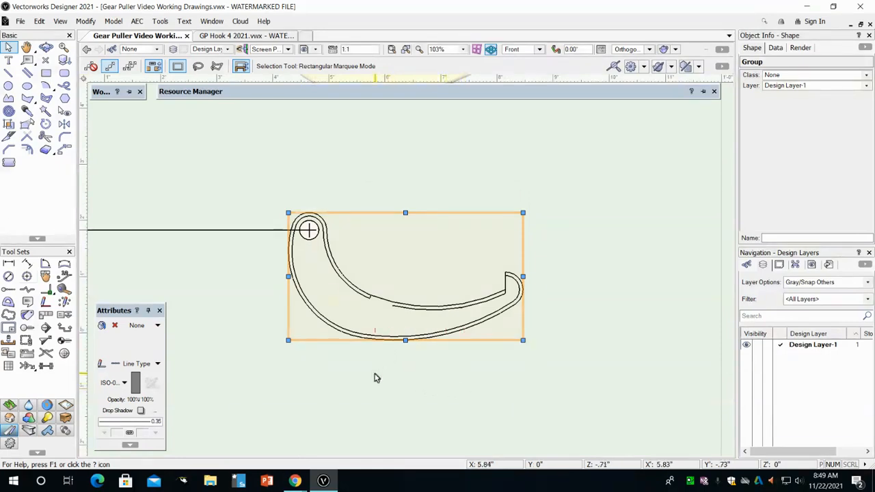
pyautogui.click(375, 376)
pyautogui.scroll(5, 390, 303)
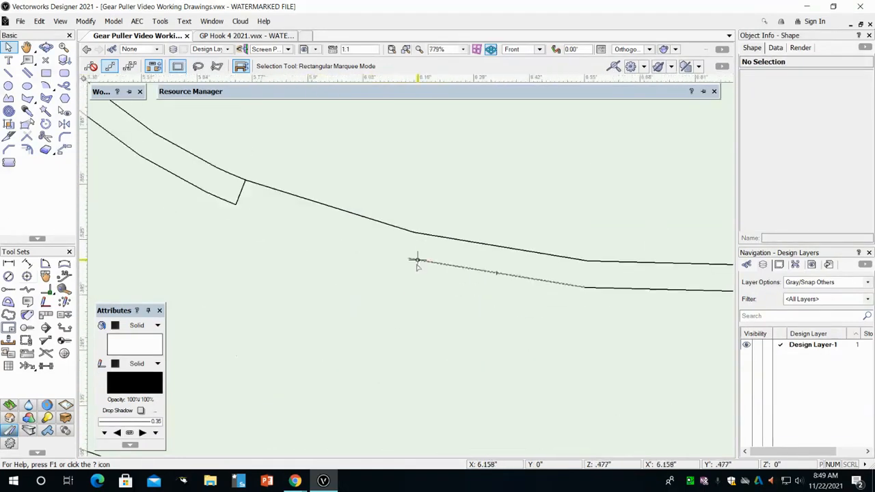
# Step: Set the line thickness of the arm's front line view, including its circle and center mark, to 0.50
pyautogui.scroll(-4, 390, 262)
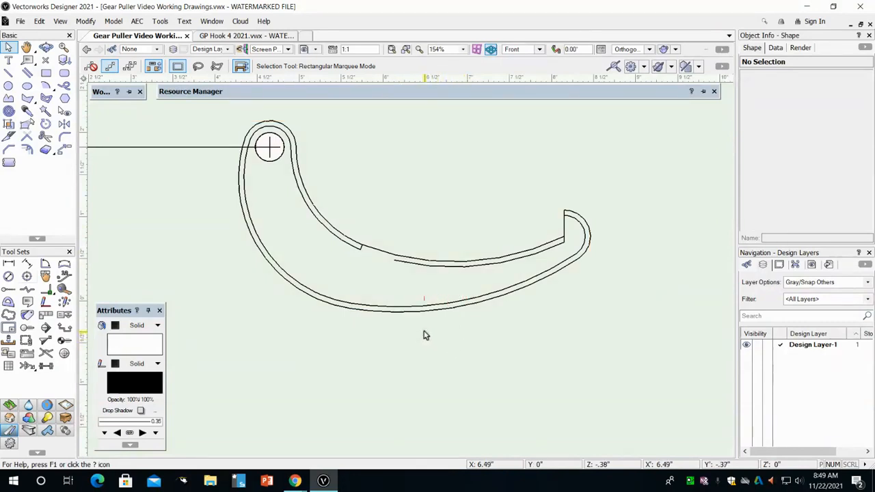
pyautogui.scroll(-1, 425, 336)
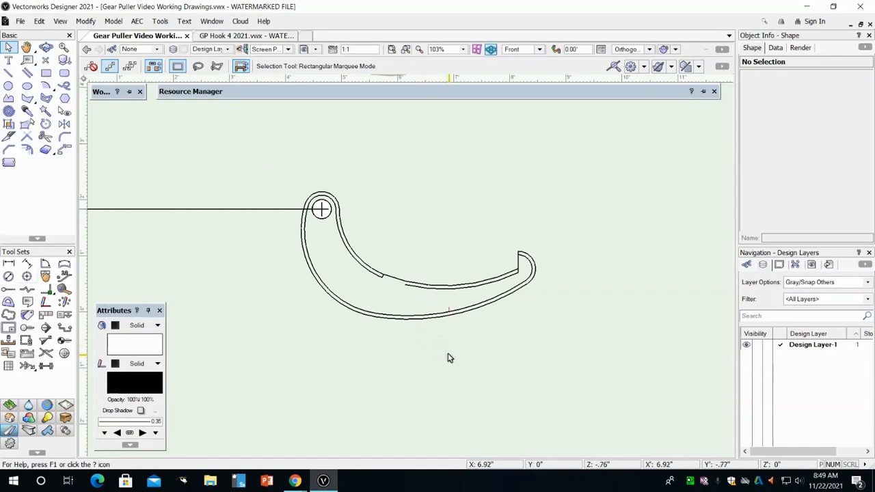
pyautogui.scroll(-2, 448, 358)
pyautogui.moveTo(363, 254)
pyautogui.mouseDown()
pyautogui.moveTo(457, 281)
pyautogui.moveTo(522, 351)
pyautogui.mouseUp()
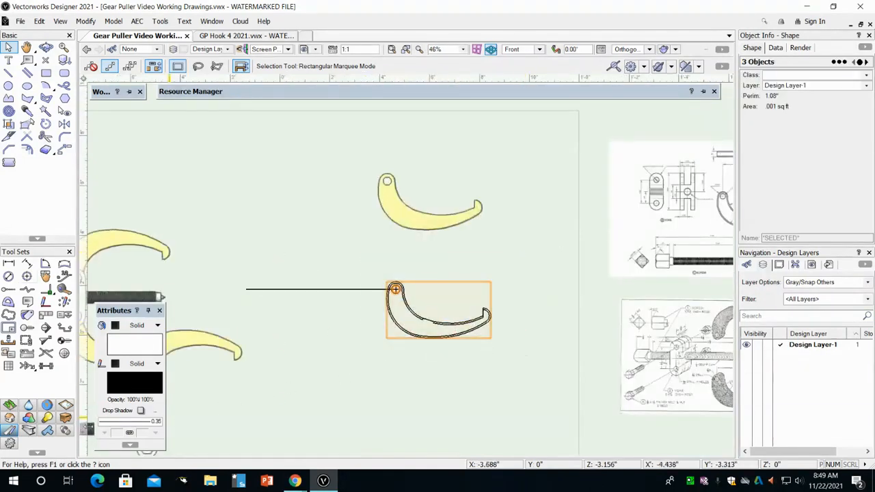
pyautogui.click(155, 421)
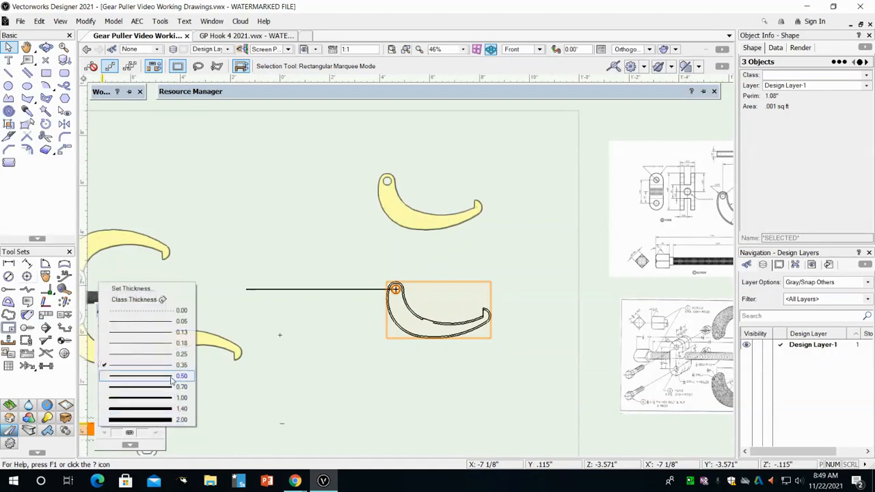
pyautogui.click(173, 382)
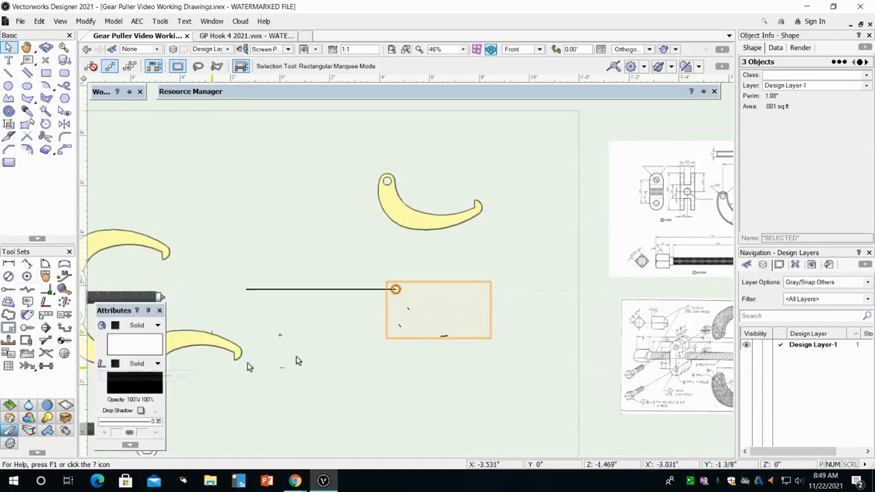
pyautogui.click(460, 256)
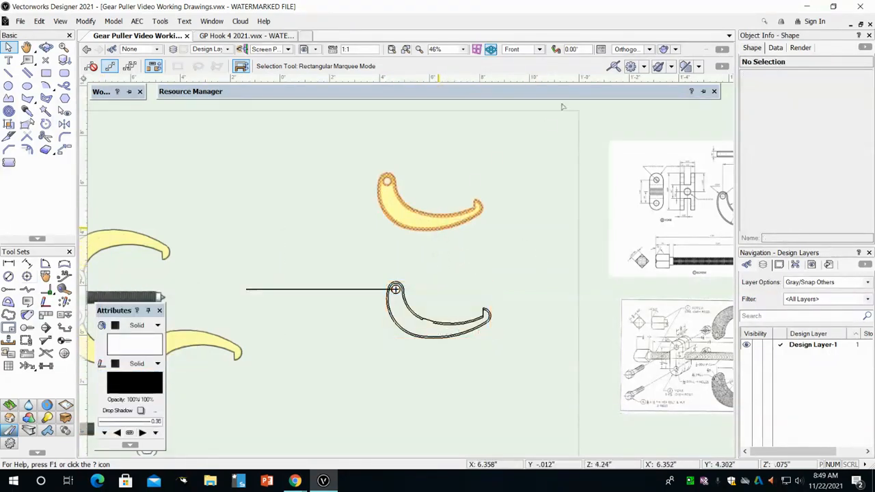
# Step: Switch to the Top/Plan view and move the 3D arm clear above its front line view
pyautogui.click(456, 212)
pyautogui.click(524, 51)
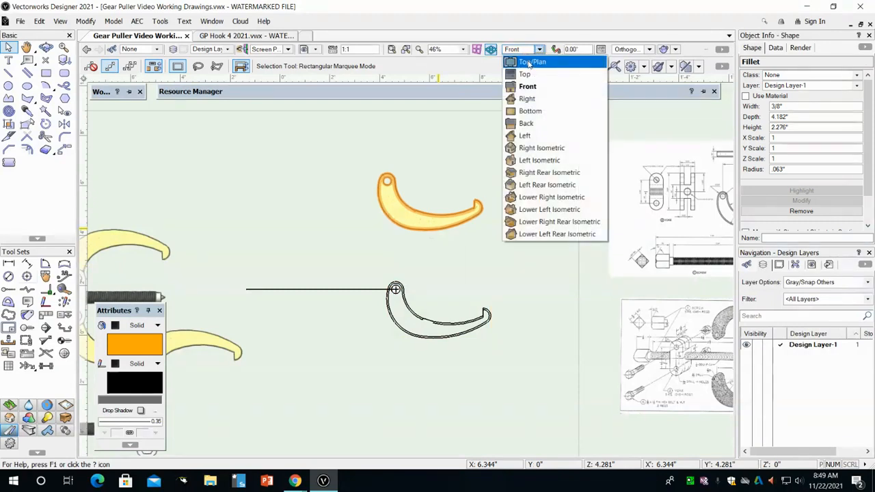
pyautogui.click(531, 62)
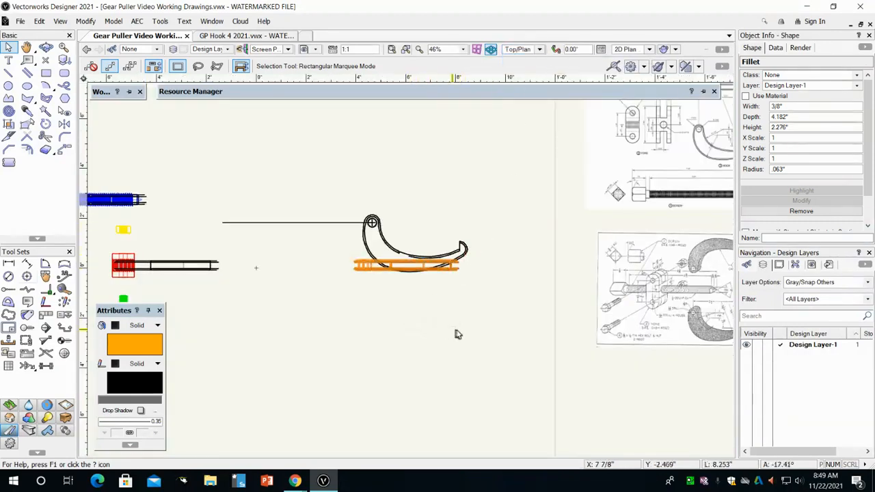
pyautogui.rightClick(392, 246)
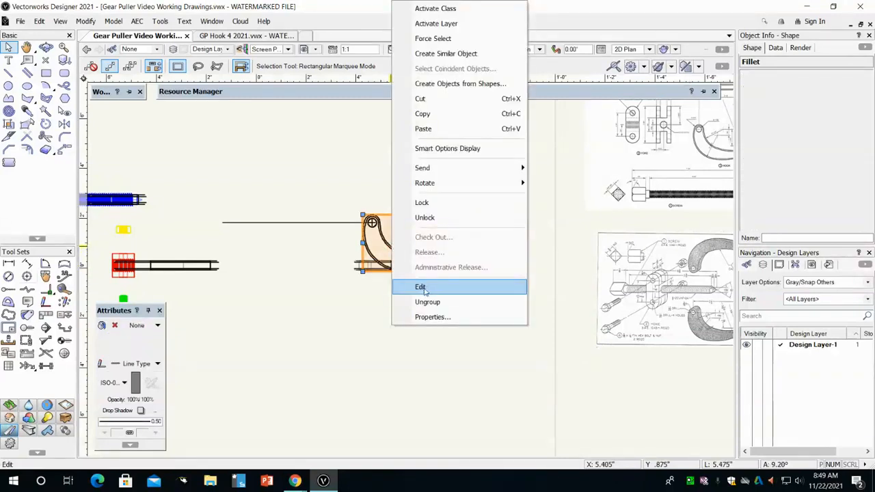
pyautogui.click(427, 318)
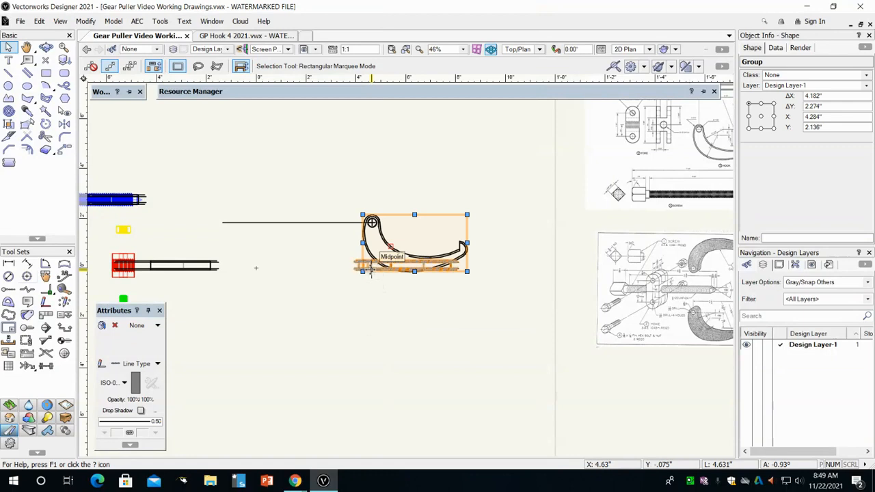
pyautogui.moveTo(372, 270); pyautogui.dragTo(386, 179)
pyautogui.click(438, 224)
# Step: Lock the grouped front line view of the arm
pyautogui.scroll(2, 439, 225)
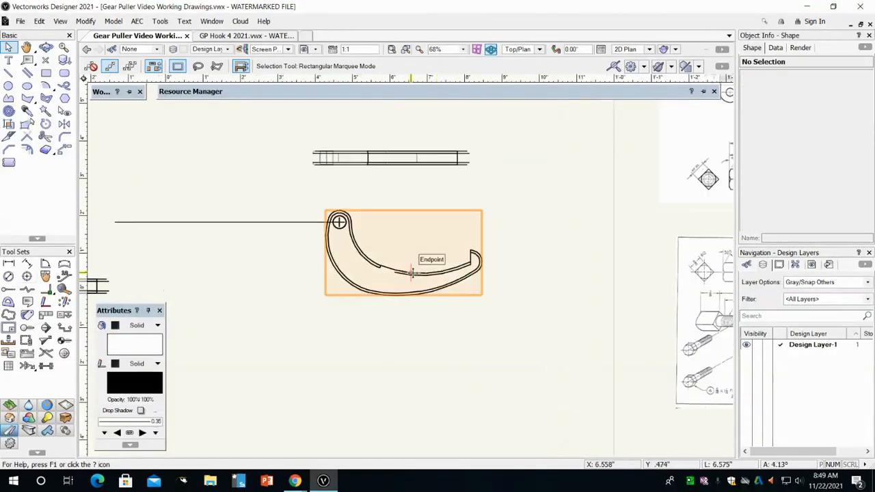
pyautogui.rightClick(411, 274)
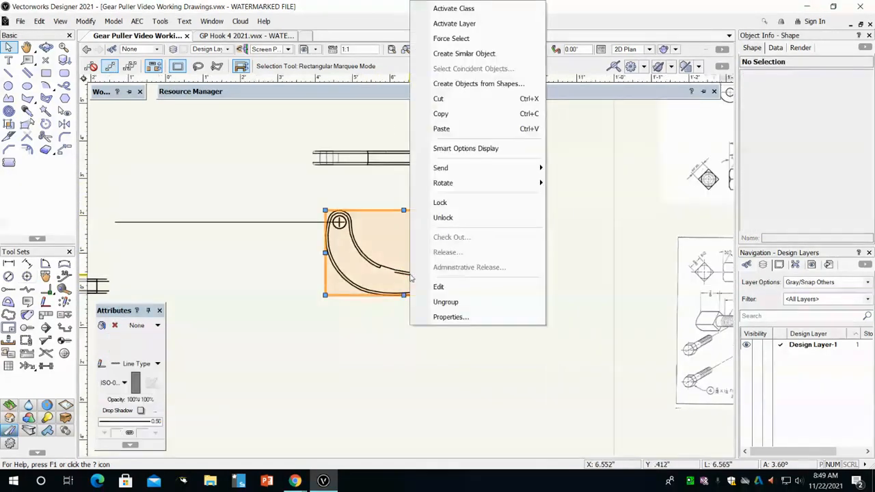
pyautogui.click(453, 205)
# Step: Align the 3D arm's top view with the locked front line view by their horizontal centers
pyautogui.keyDown('shift'); pyautogui.click(401, 162); pyautogui.keyUp('shift')
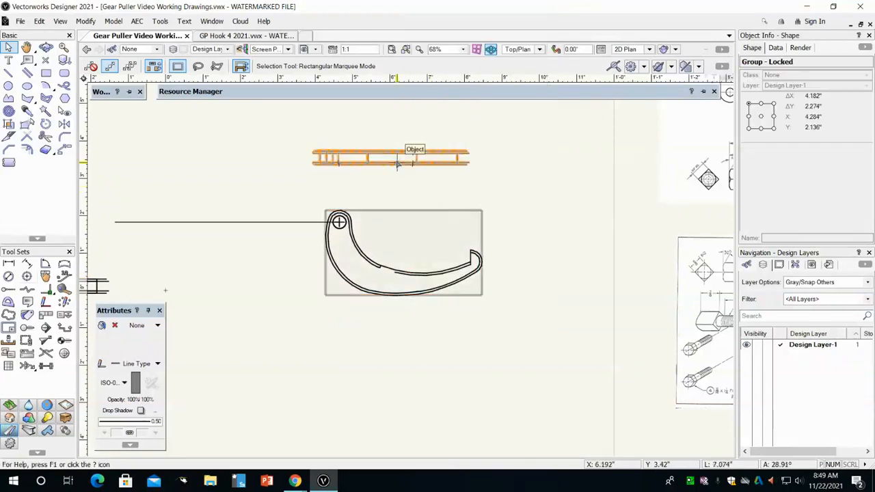
pyautogui.click(85, 20)
pyautogui.click(294, 89)
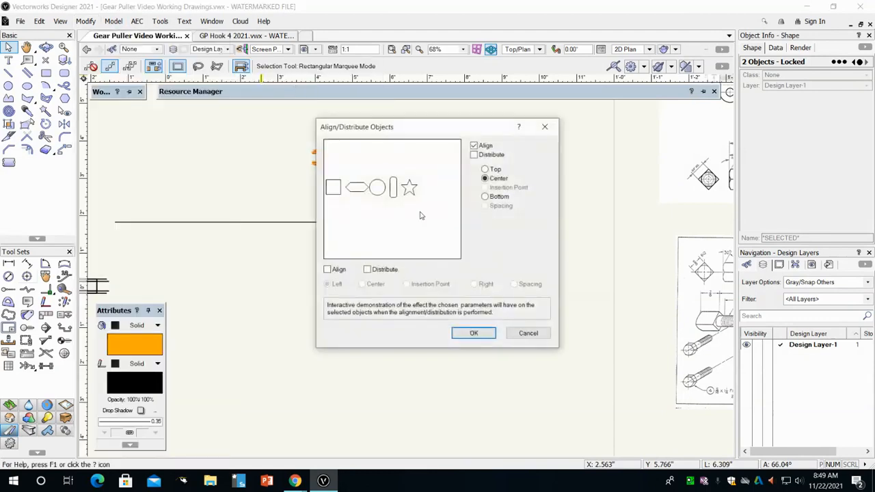
pyautogui.click(328, 269)
pyautogui.click(362, 284)
pyautogui.click(474, 333)
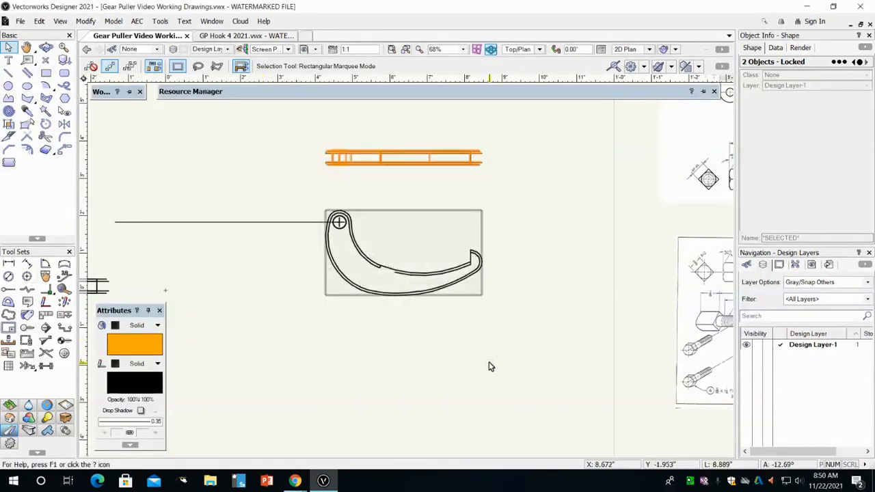
pyautogui.click(489, 371)
# Step: Convert the 3D arm in top view to lines using Dashed Hidden Line Rendering
pyautogui.click(458, 172)
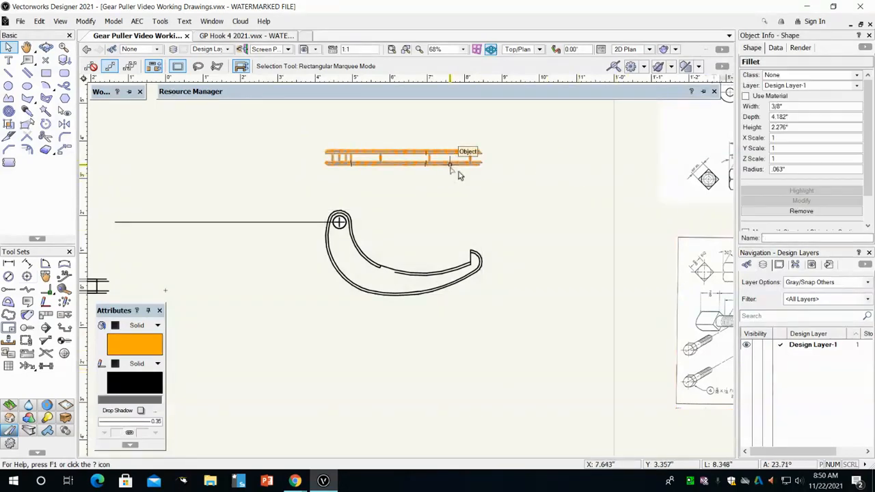
pyautogui.click(86, 21)
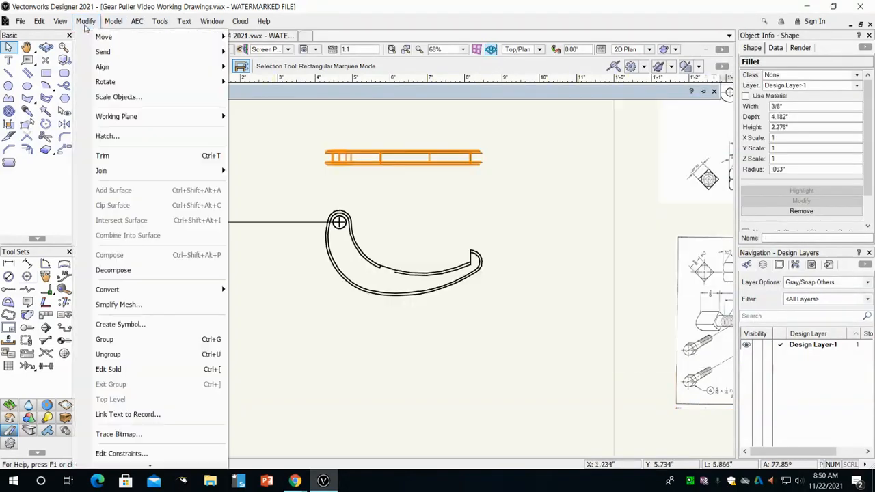
pyautogui.moveTo(176, 293)
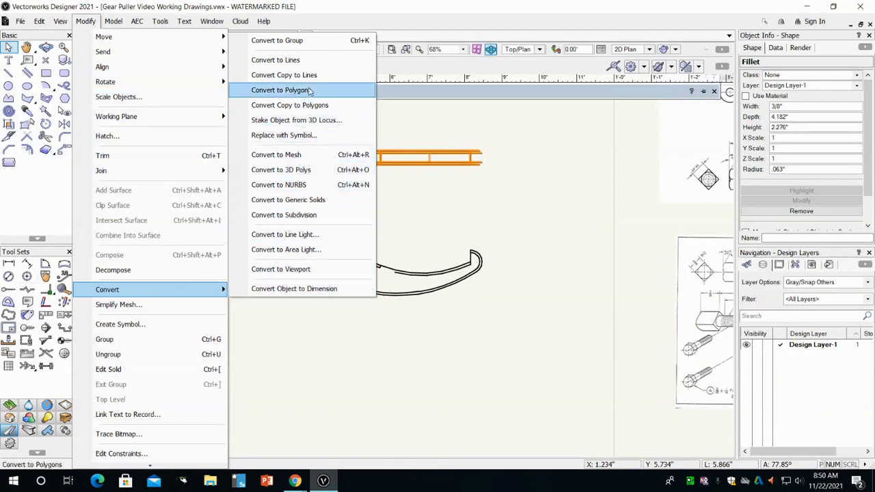
pyautogui.click(301, 60)
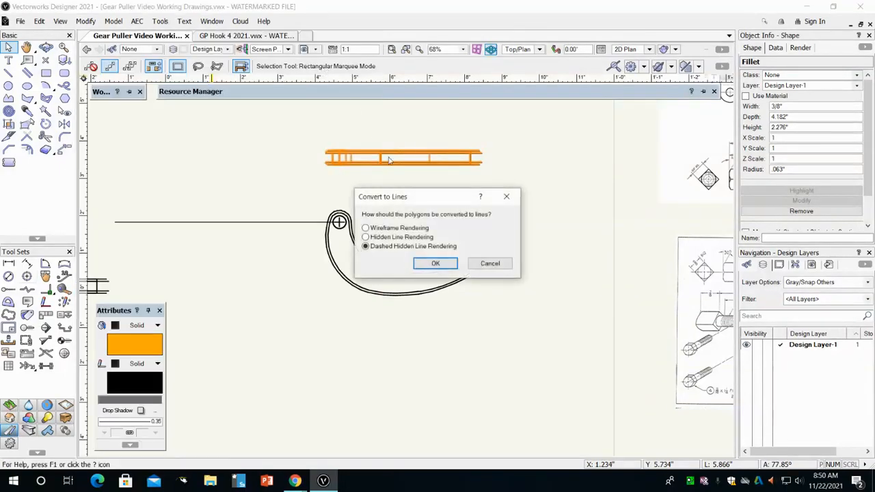
pyautogui.click(437, 263)
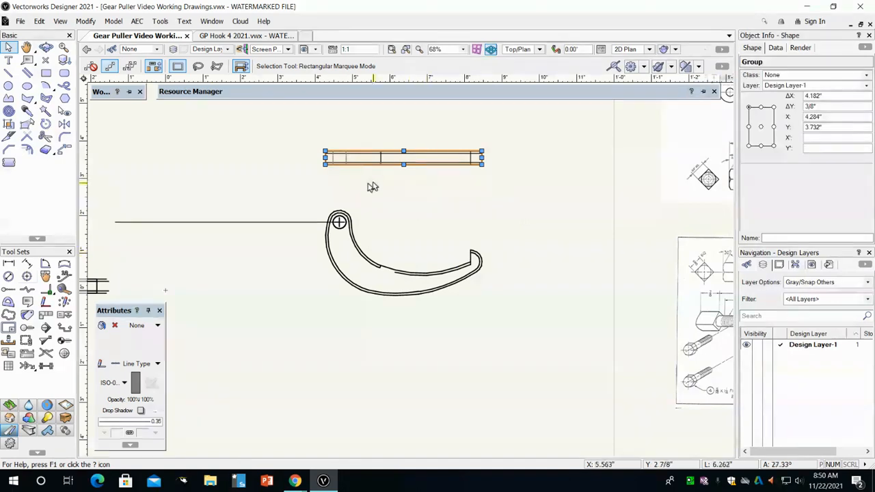
# Step: Set the line thickness of the arm's converted top line view to 0.50
pyautogui.click(136, 382)
pyautogui.click(149, 153)
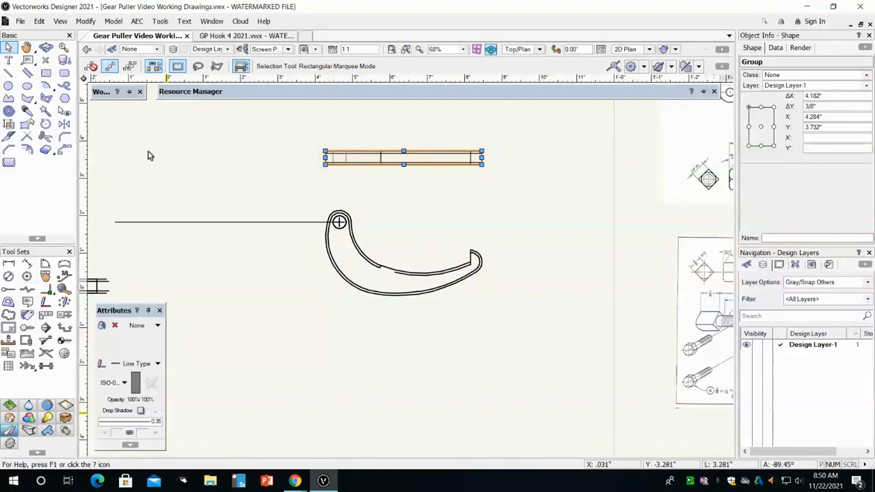
pyautogui.click(154, 423)
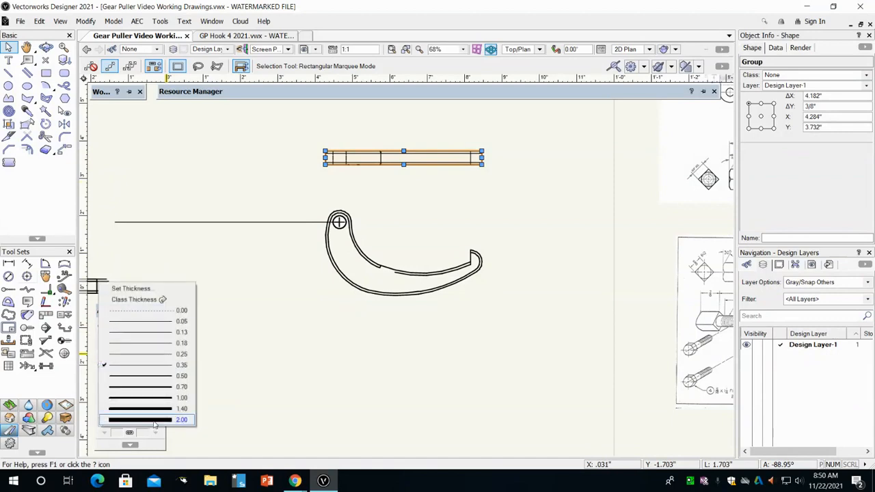
pyautogui.click(147, 373)
pyautogui.moveTo(357, 200); pyautogui.dragTo(474, 272, button='middle')
pyautogui.click(453, 250)
# Step: With nothing selected, set the default pen to the ISO-02 Dashed line type at 0.35 thickness
pyautogui.scroll(4, 454, 249)
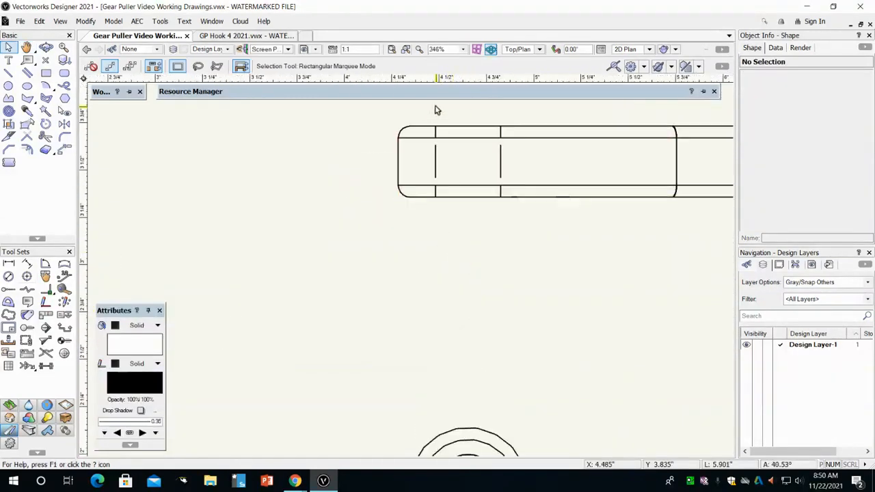
pyautogui.moveTo(430, 114); pyautogui.dragTo(527, 237)
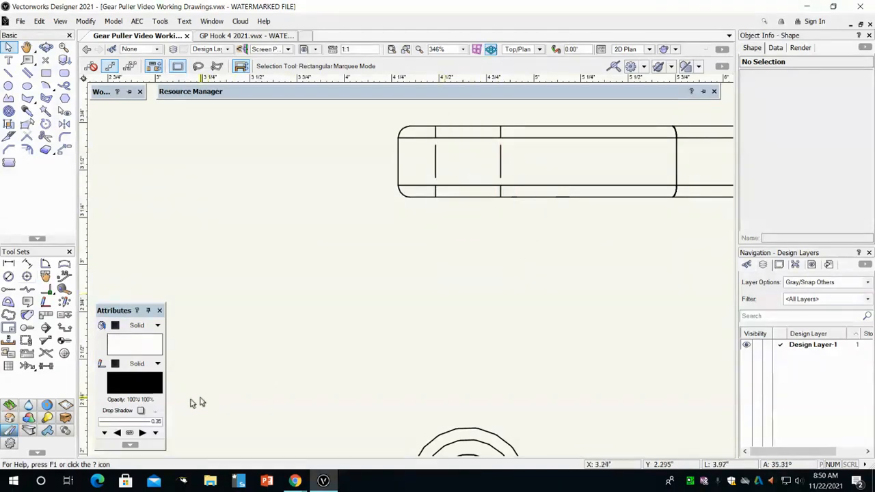
pyautogui.click(151, 424)
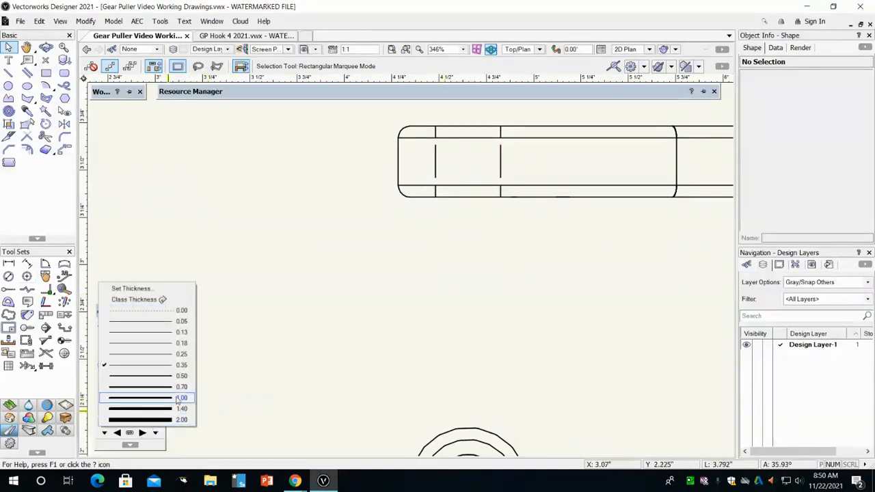
pyautogui.click(181, 369)
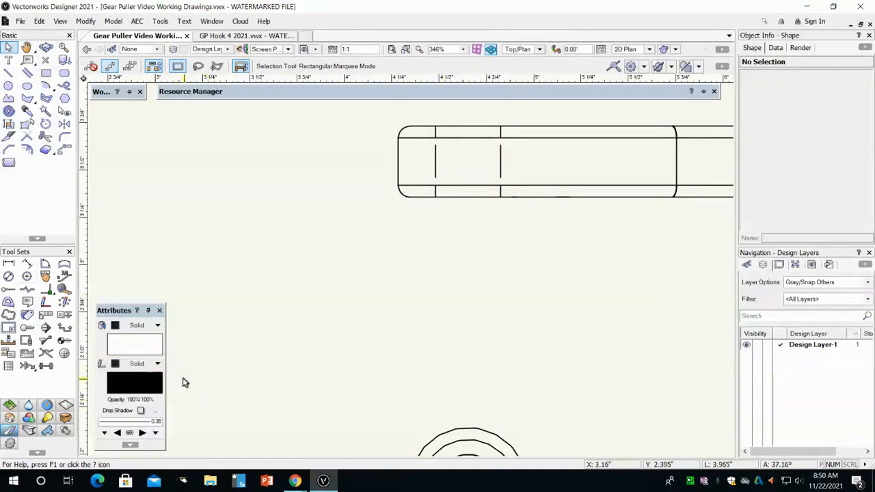
pyautogui.click(135, 364)
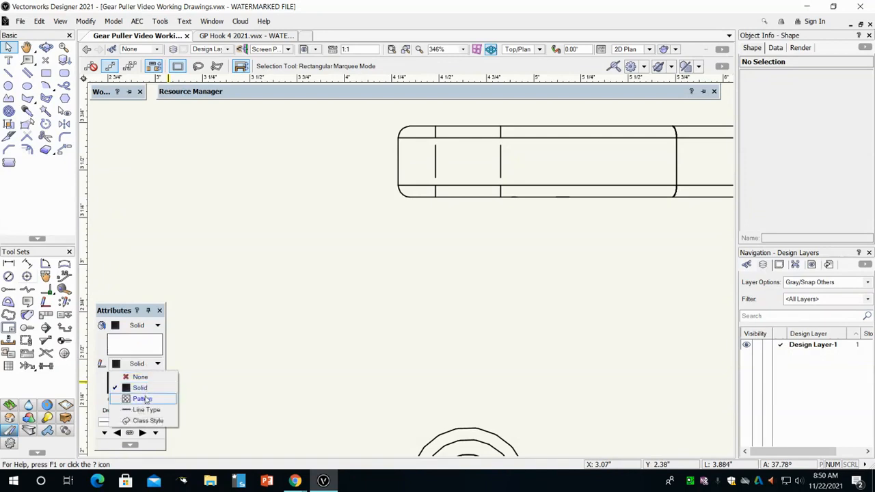
pyautogui.click(158, 389)
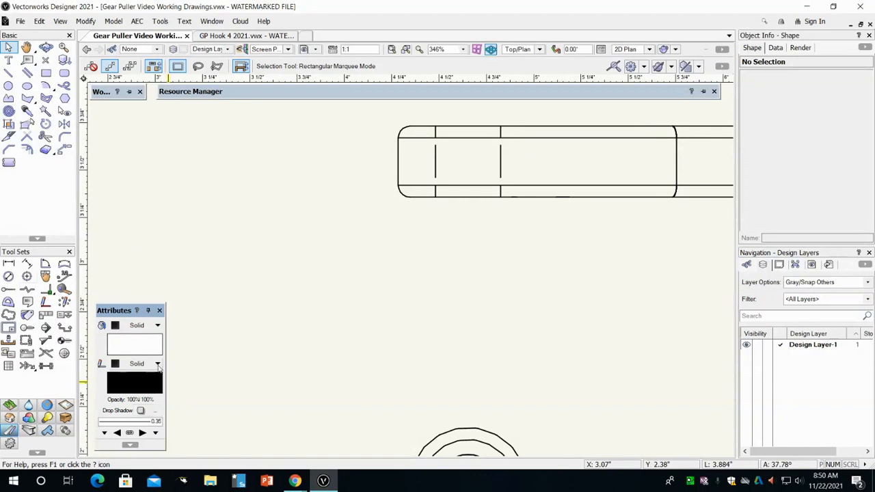
pyautogui.click(158, 364)
pyautogui.click(153, 410)
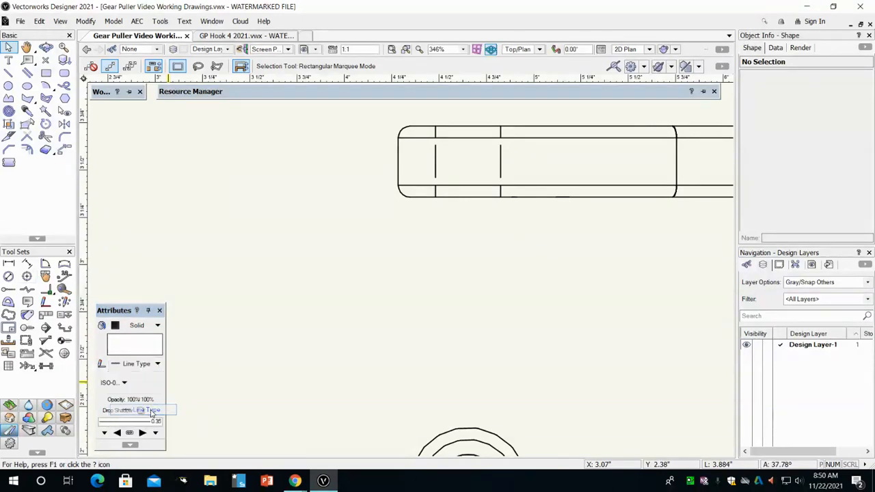
pyautogui.click(111, 382)
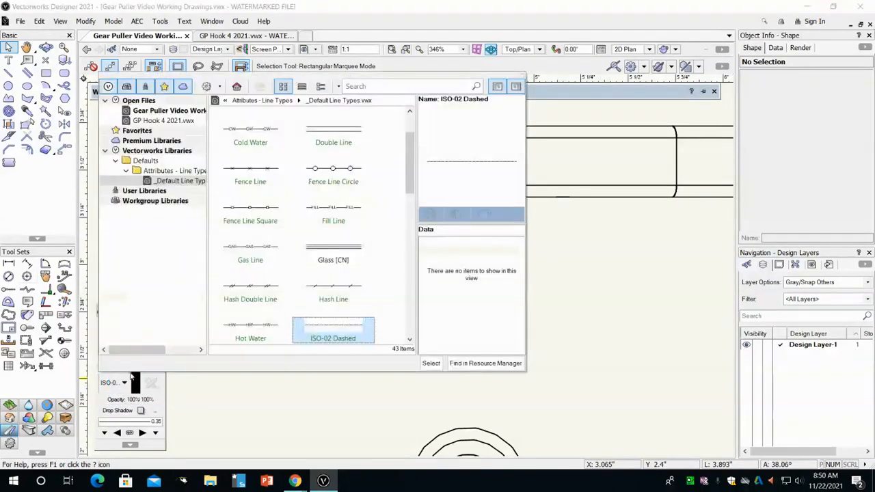
pyautogui.doubleClick(331, 335)
# Step: Nudge the arm's top line view straight up, away from the front view, to about Y 4.573"
pyautogui.scroll(-2, 554, 291)
pyautogui.moveTo(564, 290); pyautogui.dragTo(231, 276, button='middle')
pyautogui.moveTo(322, 276); pyautogui.dragTo(403, 260, button='middle')
pyautogui.scroll(-2, 411, 268)
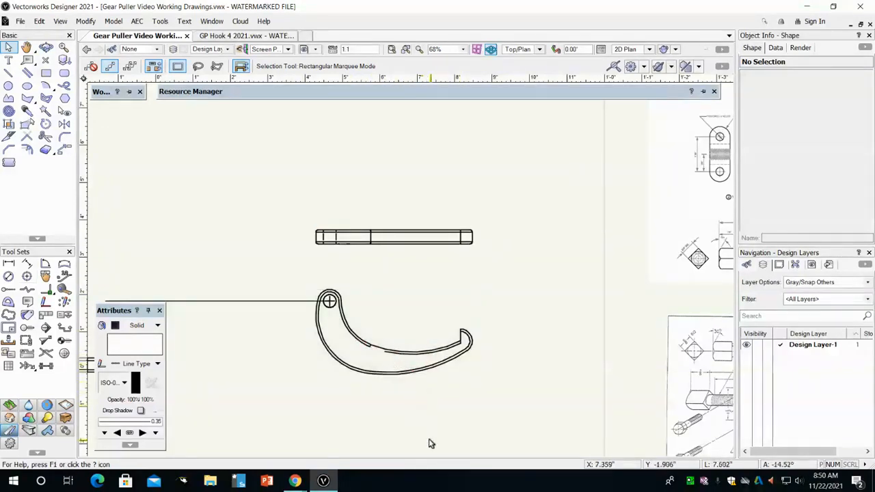
pyautogui.moveTo(330, 380); pyautogui.dragTo(381, 356, button='middle')
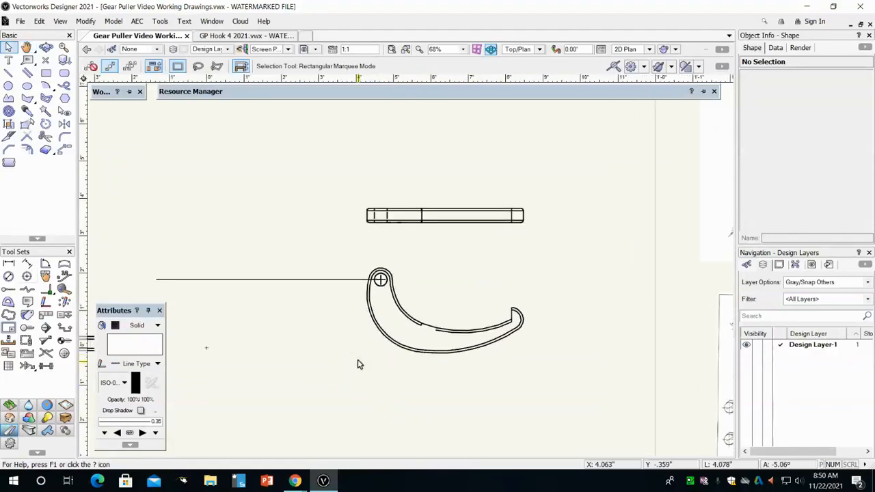
pyautogui.scroll(-2, 449, 360)
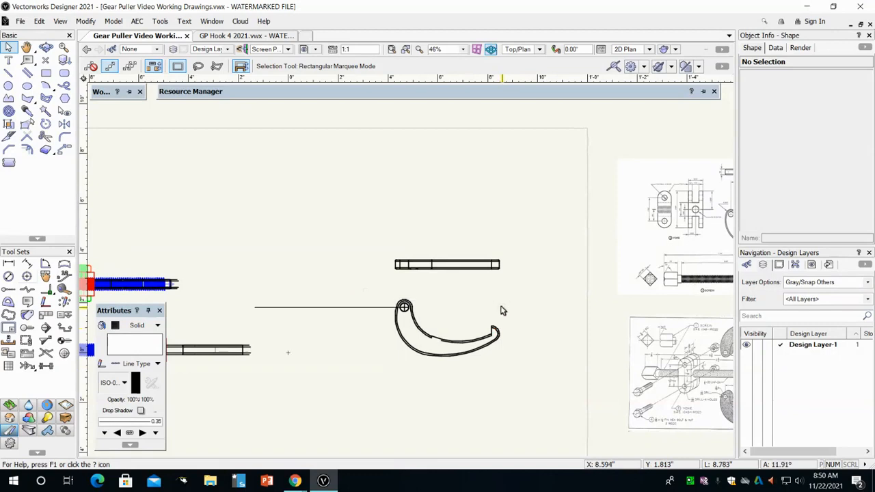
pyautogui.moveTo(374, 233); pyautogui.dragTo(549, 292)
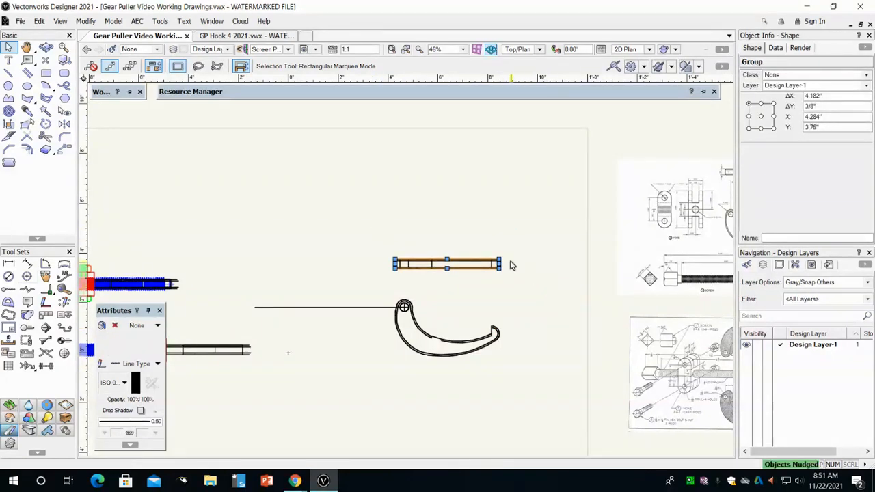
pyautogui.hotkey('shift', 'Up')
pyautogui.hotkey('shift', 'Up')
pyautogui.hotkey('shift', 'Up')
pyautogui.hotkey('shift', 'Up')
pyautogui.hotkey('shift', 'Up')
pyautogui.hotkey('shift', 'Up')
pyautogui.hotkey('shift', 'Up')
pyautogui.hotkey('shift', 'Up')
pyautogui.hotkey('shift', 'Up')
pyautogui.hotkey('shift', 'Up')
pyautogui.hotkey('shift', 'Up')
pyautogui.hotkey('shift', 'Up')
pyautogui.hotkey('shift', 'Up')
pyautogui.hotkey('shift', 'Up')
pyautogui.hotkey('shift', 'Up')
pyautogui.hotkey('shift', 'Up')
pyautogui.hotkey('shift', 'Up')
pyautogui.hotkey('shift', 'Up')
pyautogui.hotkey('shift', 'Up')
pyautogui.hotkey('shift', 'Up')
pyautogui.hotkey('shift', 'Up')
pyautogui.hotkey('shift', 'Up')
pyautogui.hotkey('shift', 'Up')
pyautogui.hotkey('shift', 'Up')
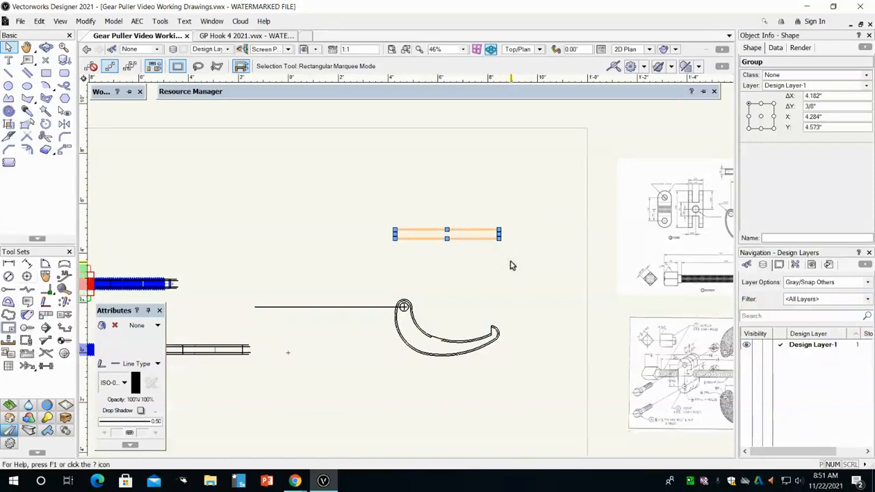
# Step: Examine the hook's radii, arc center marks and top view dimensions on the reference drawing sheet
pyautogui.click(305, 277)
pyautogui.click(243, 37)
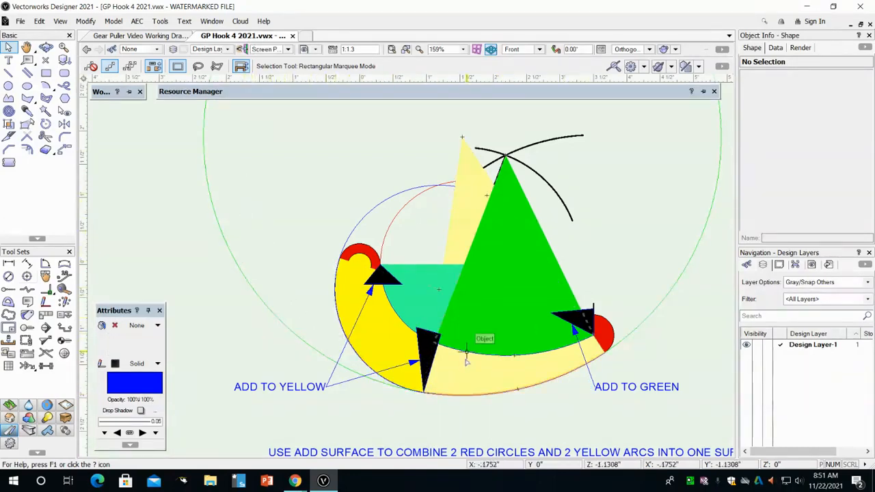
pyautogui.click(168, 38)
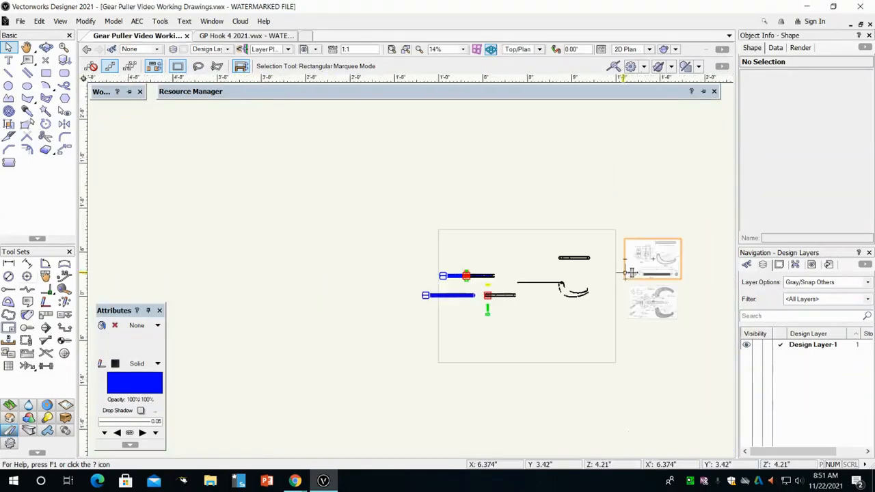
pyautogui.scroll(8, 639, 273)
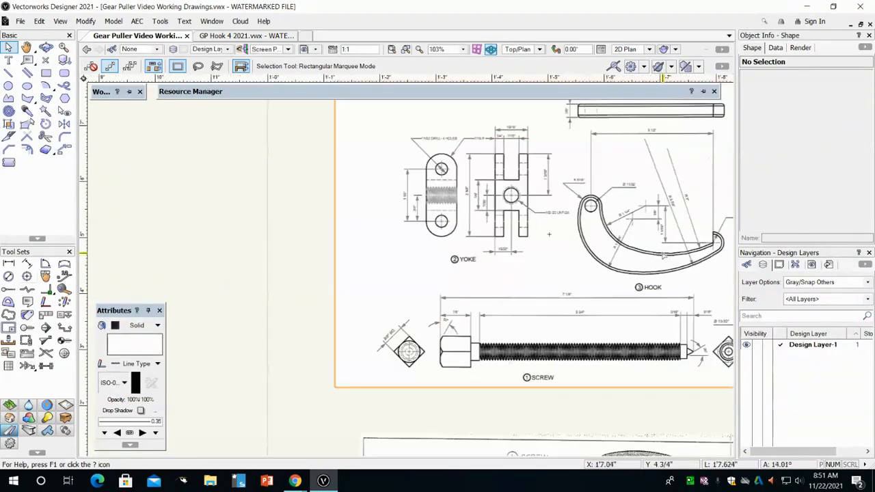
pyautogui.moveTo(611, 248); pyautogui.dragTo(370, 303, button='middle')
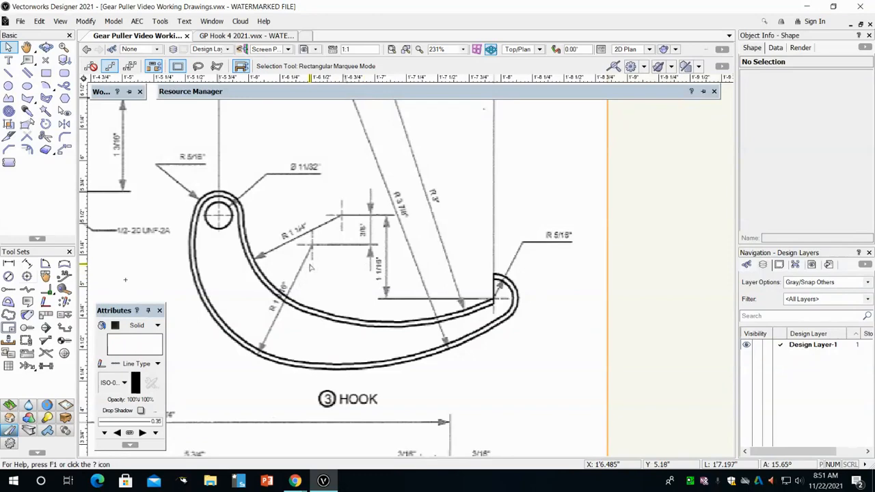
pyautogui.scroll(5, 279, 287)
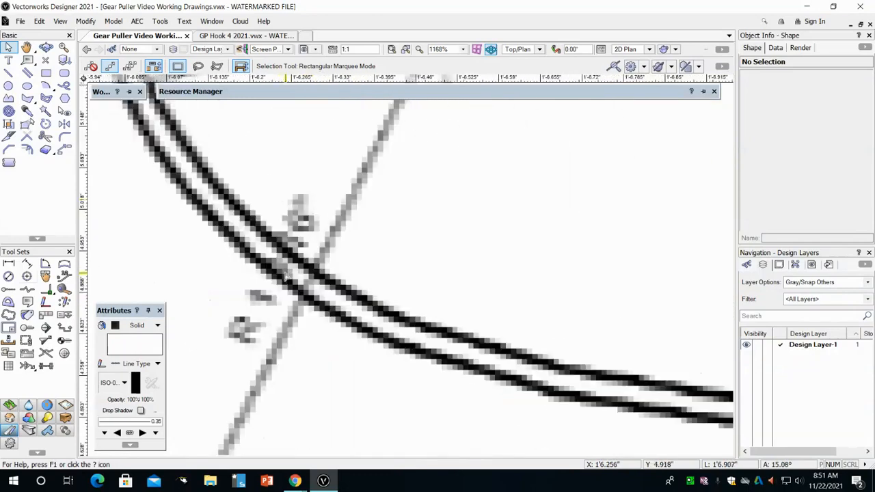
pyautogui.scroll(-5, 298, 270)
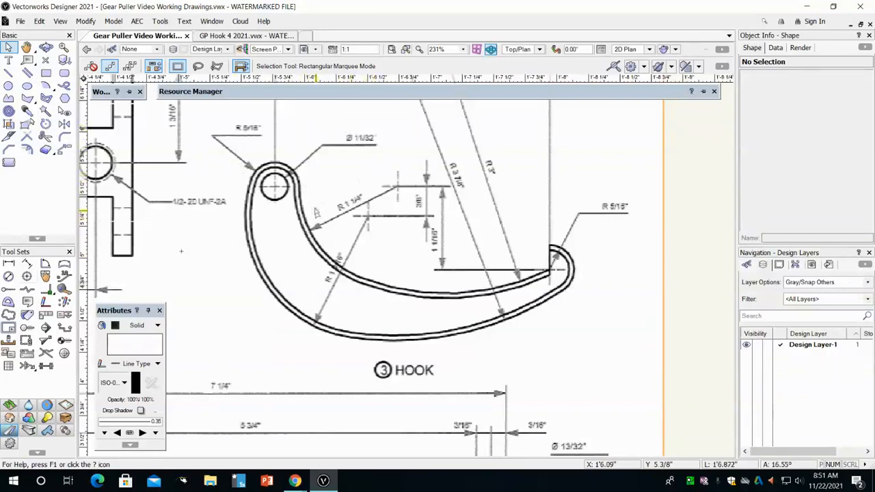
pyautogui.scroll(-5, 318, 213)
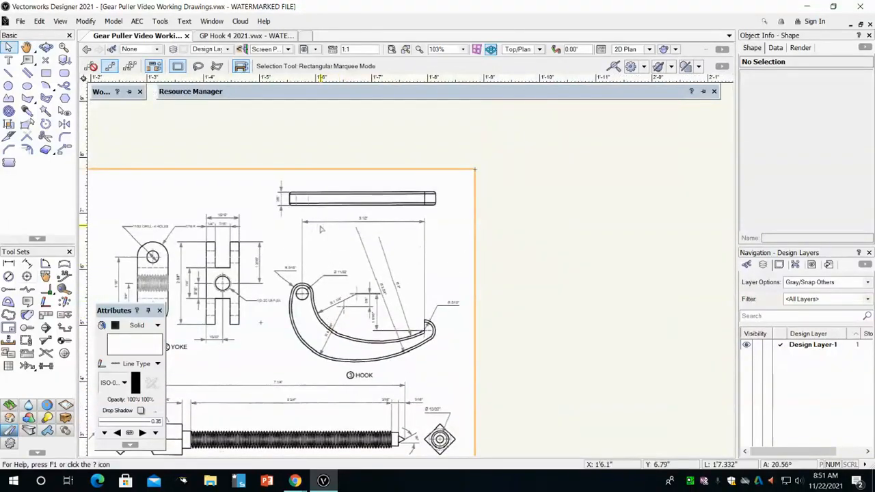
pyautogui.scroll(5, 315, 223)
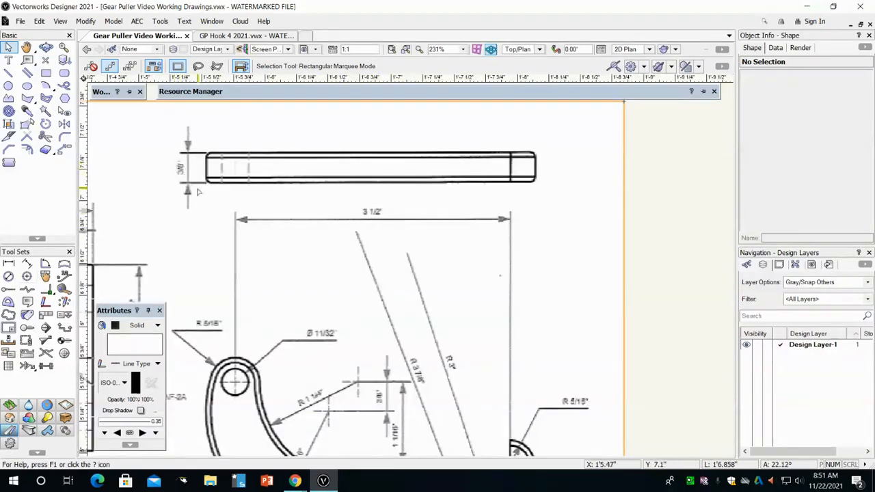
pyautogui.scroll(-8, 286, 239)
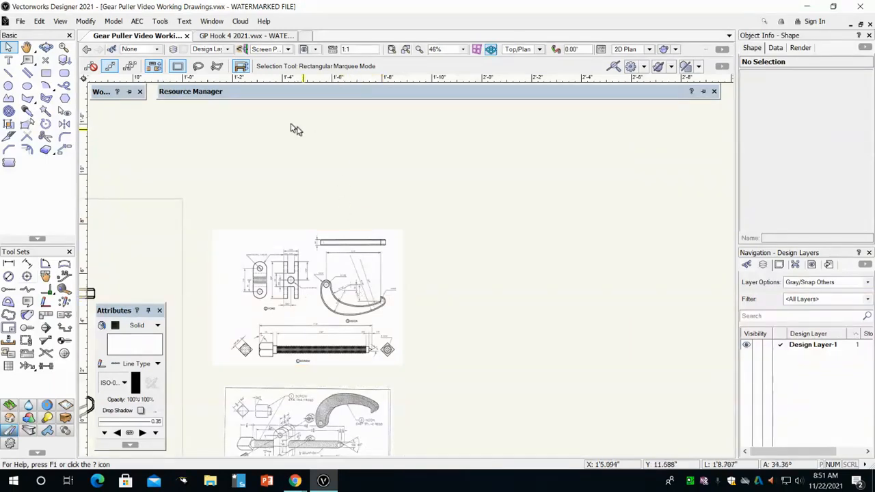
# Step: In the GP Hook 4 2021 file, draw a 6" horizontal line at 180° from the center of the hook's red eye arc
pyautogui.click(234, 38)
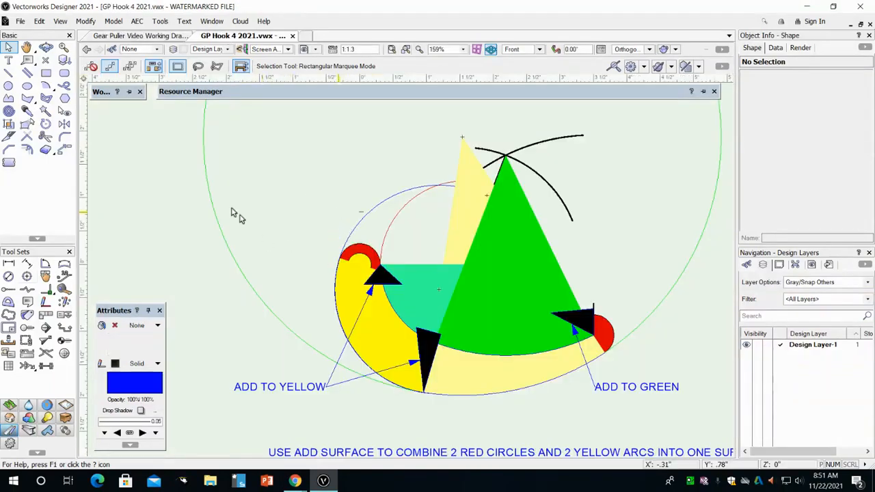
pyautogui.click(9, 72)
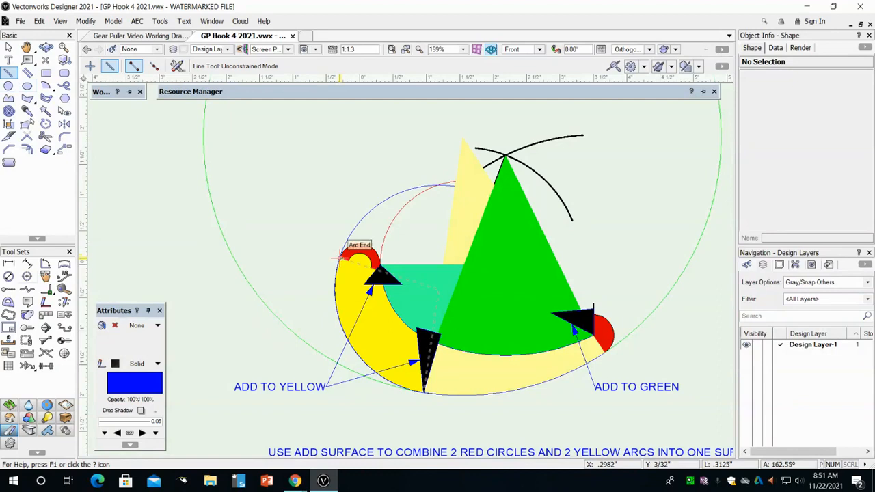
pyautogui.click(360, 266)
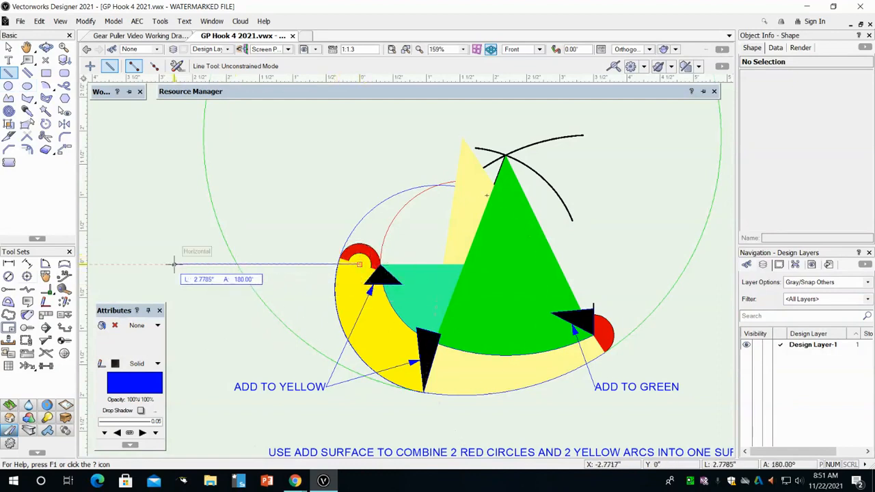
pyautogui.press('Tab')
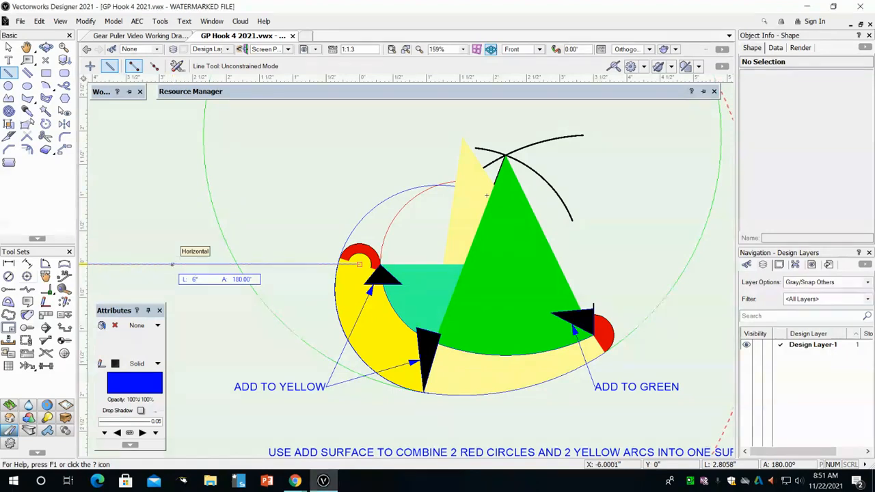
pyautogui.press('Return')
# Step: Place a center mark for the inner arc between the yellow and teal areas and ungroup it into separate lines
pyautogui.scroll(-3, 262, 316)
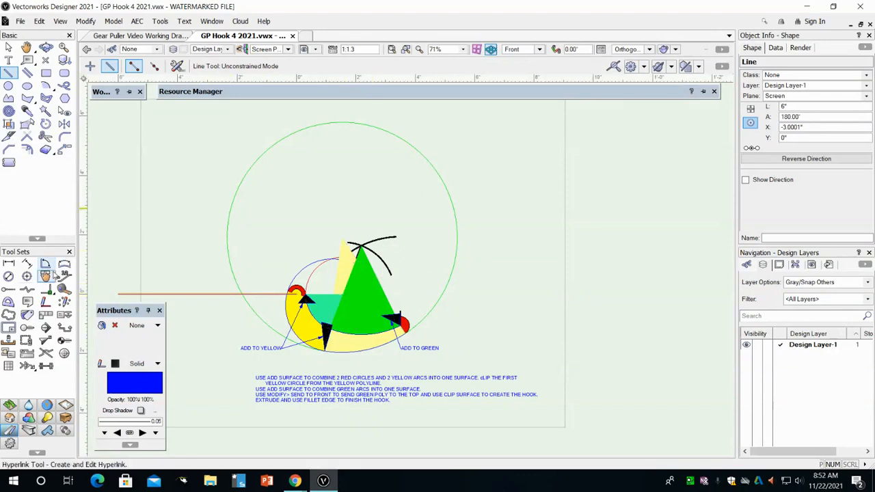
pyautogui.click(26, 277)
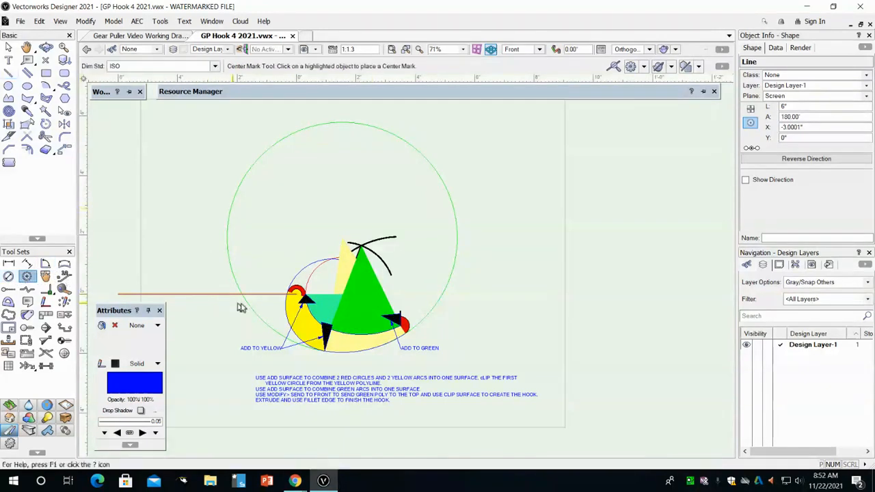
pyautogui.scroll(3, 326, 311)
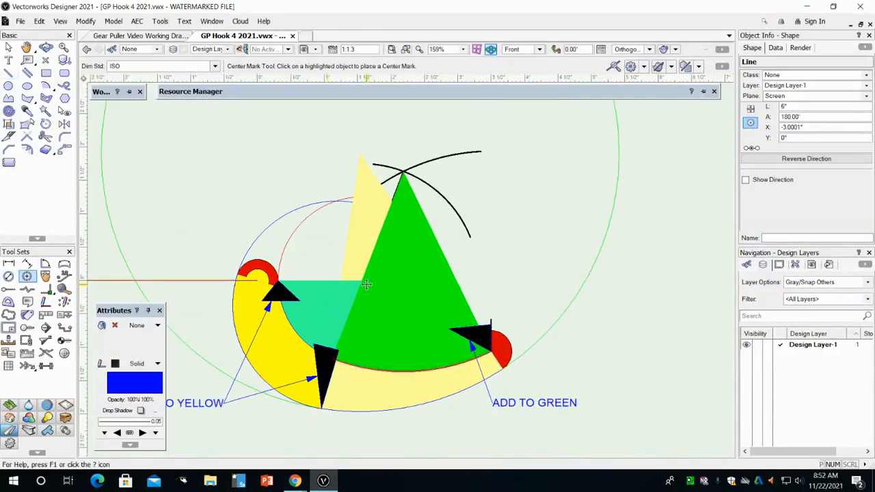
pyautogui.click(294, 320)
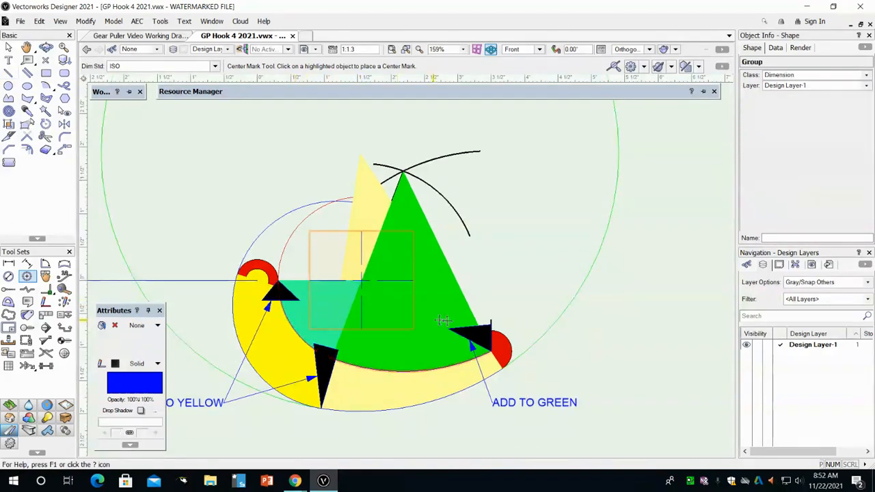
pyautogui.scroll(5, 388, 274)
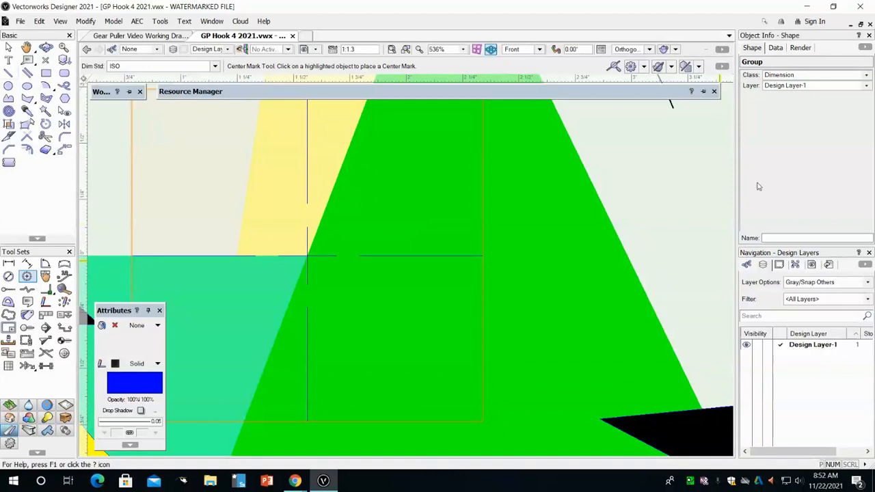
pyautogui.click(85, 21)
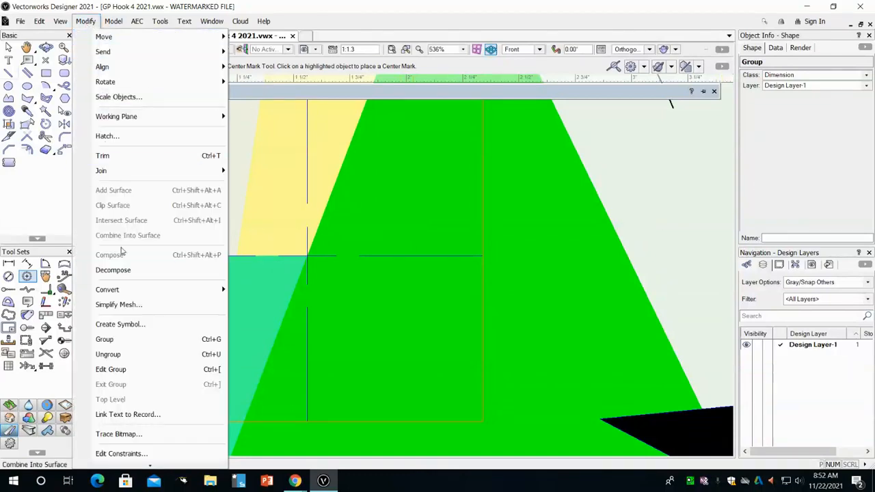
pyautogui.click(127, 354)
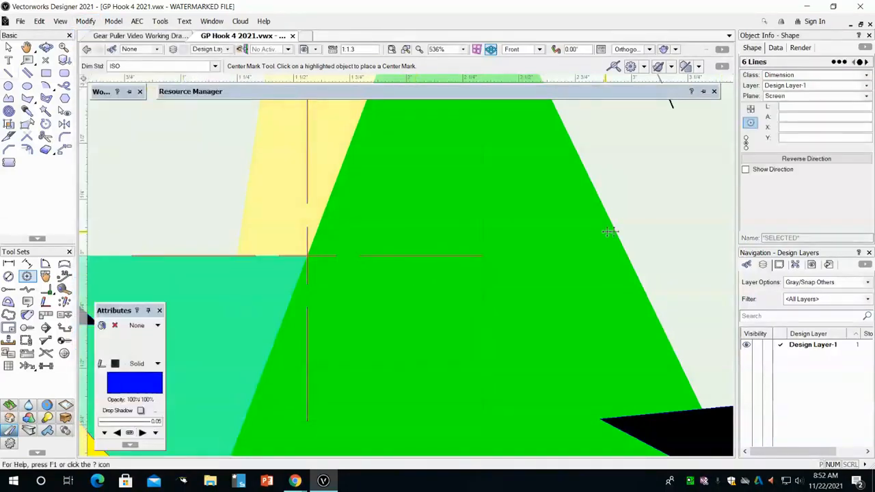
pyautogui.click(471, 264)
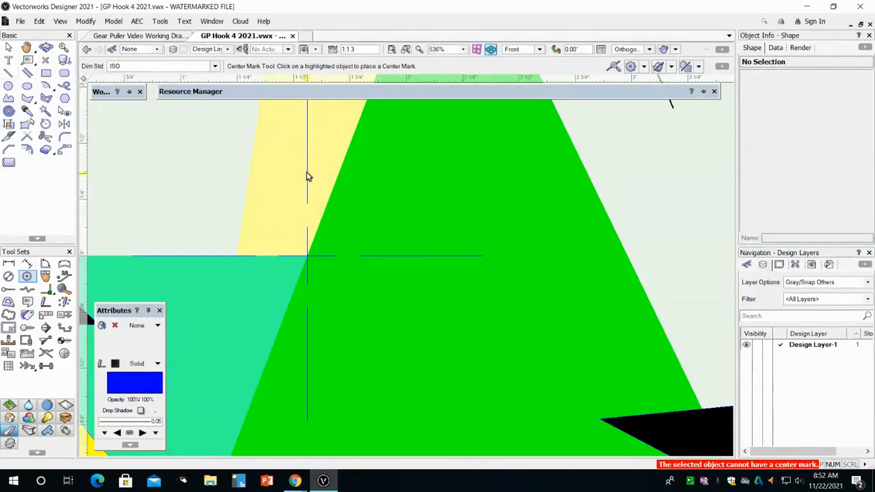
# Step: Delete the four long outer lines of the inner arc's ungrouped center mark, keeping only its small central cross
pyautogui.scroll(-4, 512, 247)
pyautogui.click(471, 252)
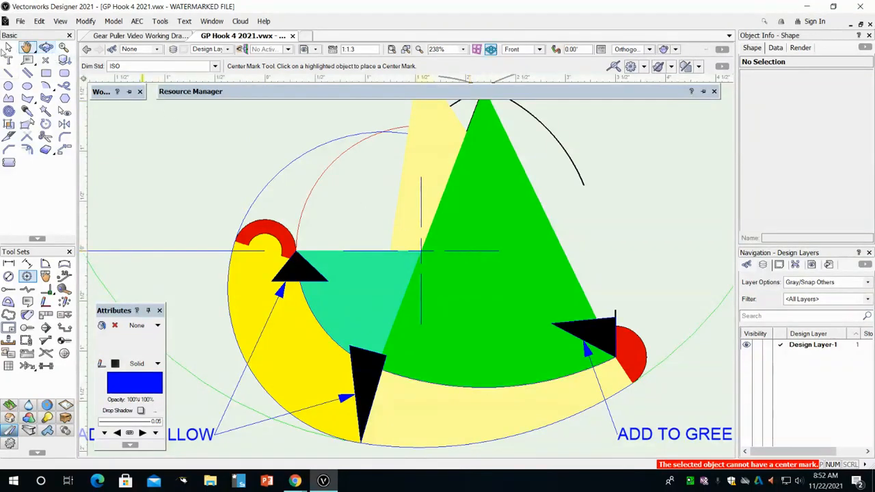
pyautogui.press('x')
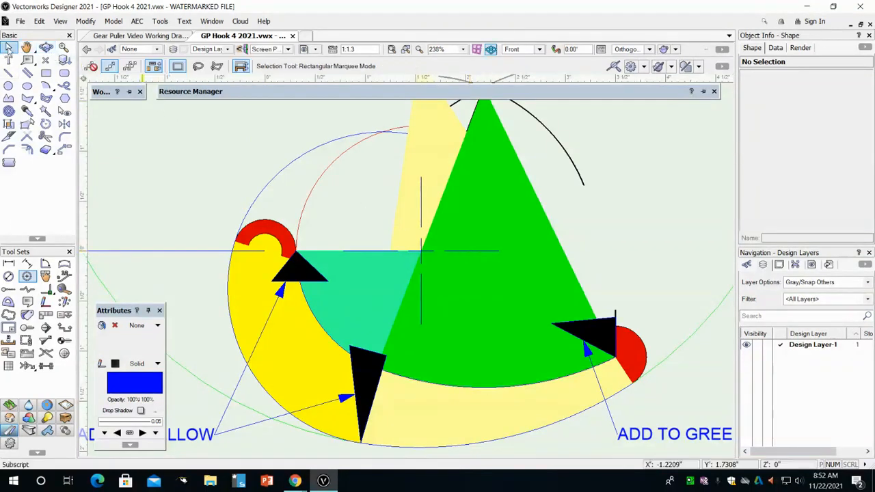
pyautogui.click(472, 251)
pyautogui.press('Escape')
pyautogui.click(420, 210)
pyautogui.press('Delete')
pyautogui.click(372, 250)
pyautogui.press('Delete')
pyautogui.click(420, 304)
pyautogui.press('Delete')
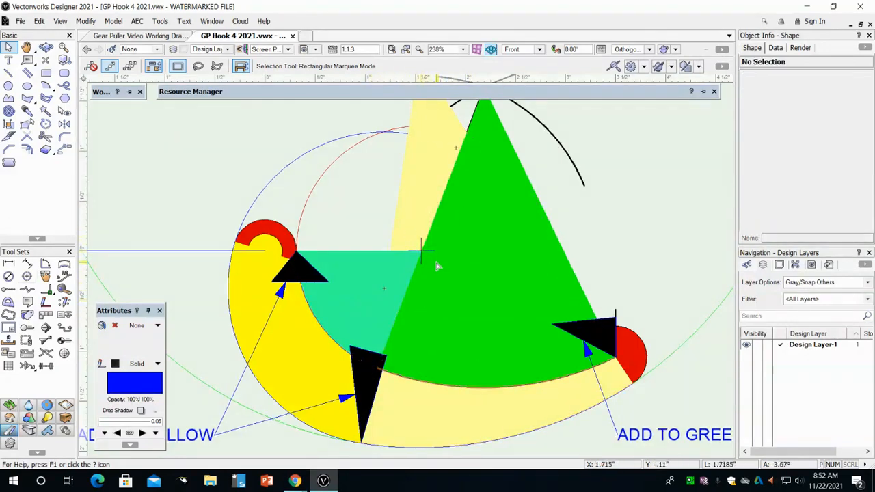
# Step: Place a center mark for the hook's pale yellow lower outer arc and ungroup it into separate lines
pyautogui.scroll(-2, 544, 380)
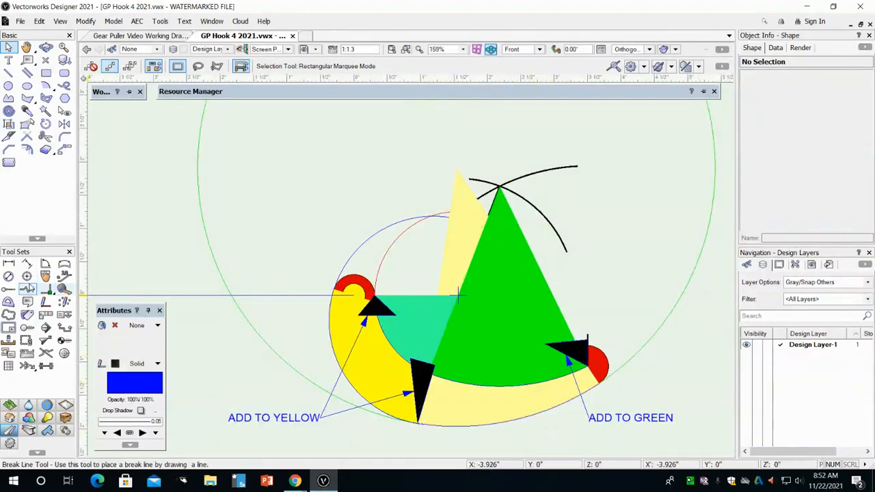
pyautogui.click(27, 276)
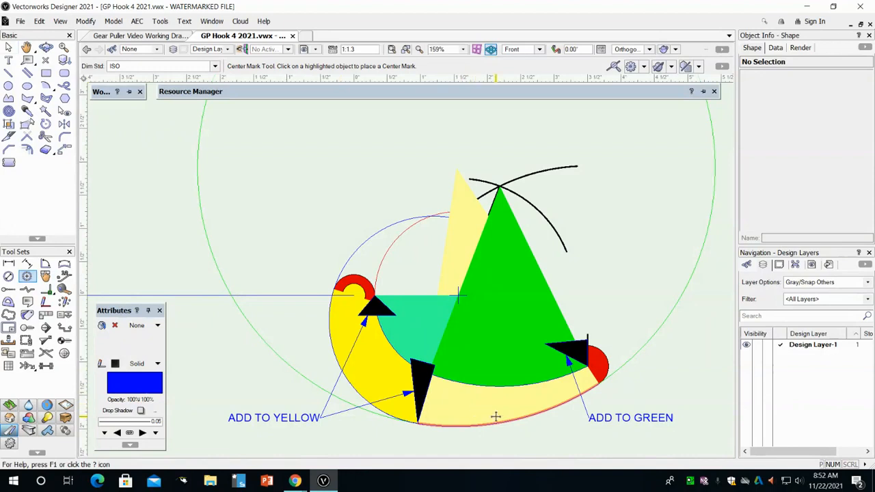
pyautogui.click(496, 419)
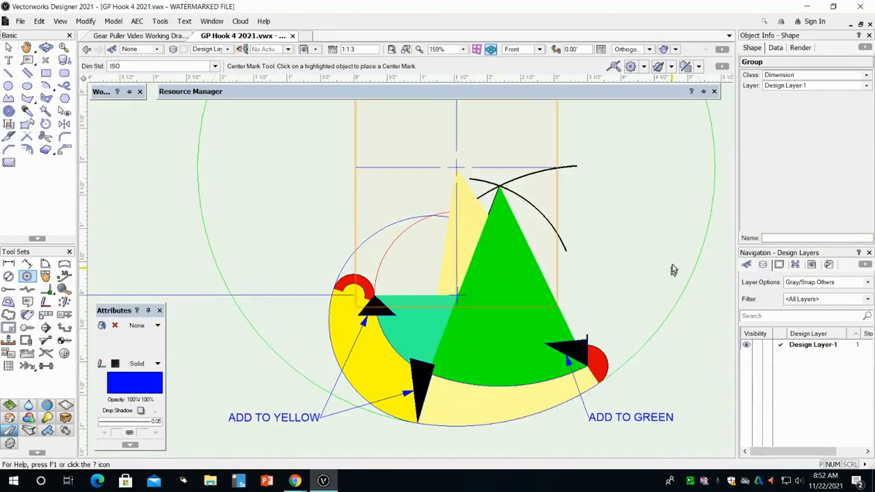
pyautogui.click(86, 21)
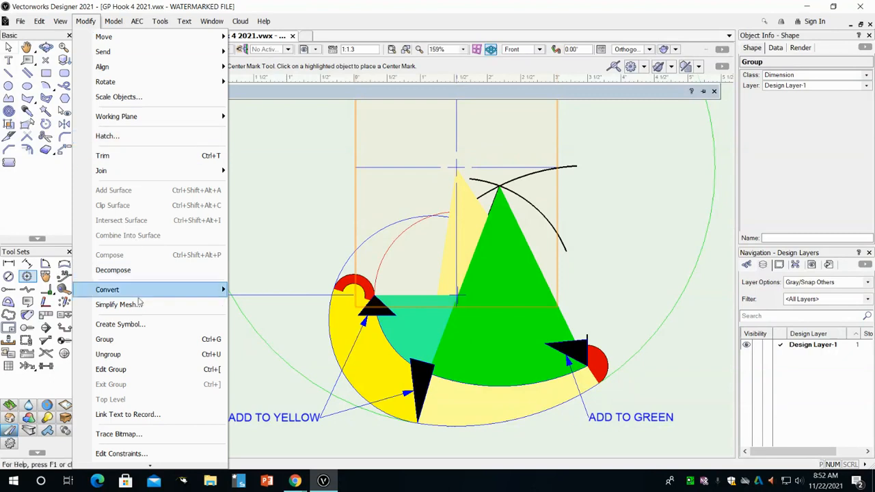
pyautogui.click(133, 352)
pyautogui.click(615, 216)
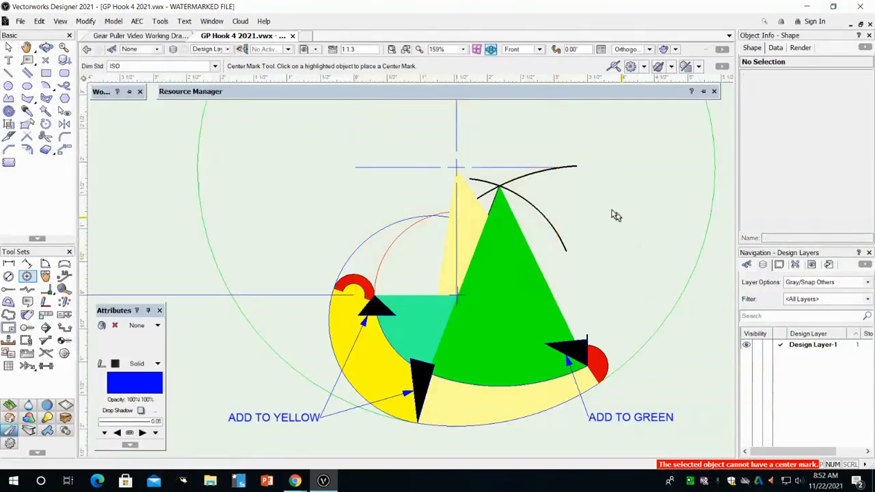
# Step: Delete the long outer lines of the lower arc's ungrouped center mark, keeping only its small central cross
pyautogui.click(8, 47)
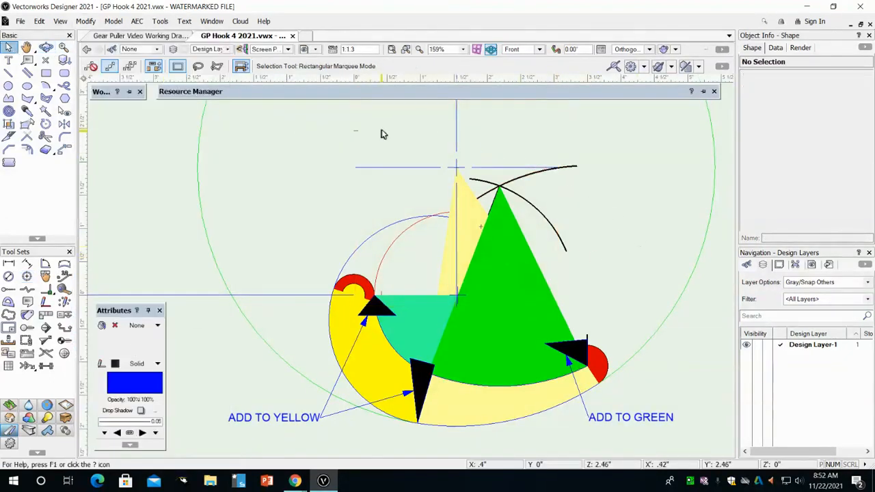
pyautogui.click(456, 121)
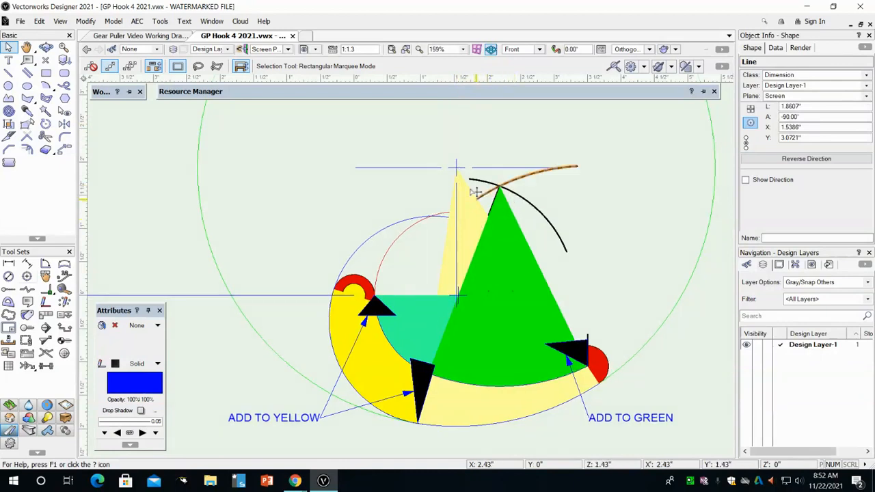
pyautogui.click(438, 179)
pyautogui.click(418, 169)
pyautogui.press('Delete')
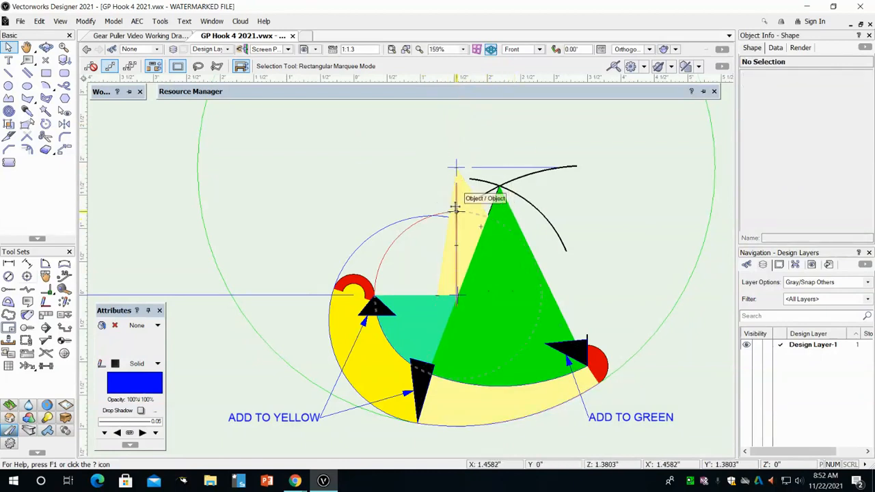
pyautogui.click(524, 166)
pyautogui.press('Delete')
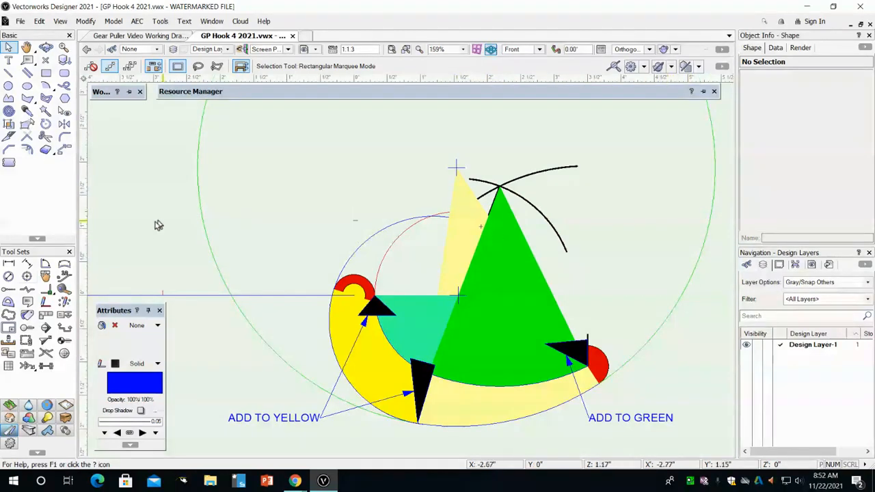
# Step: Add an interior radial dimension to the pale yellow lower outer arc and set its text rotation to Aligned
pyautogui.click(8, 276)
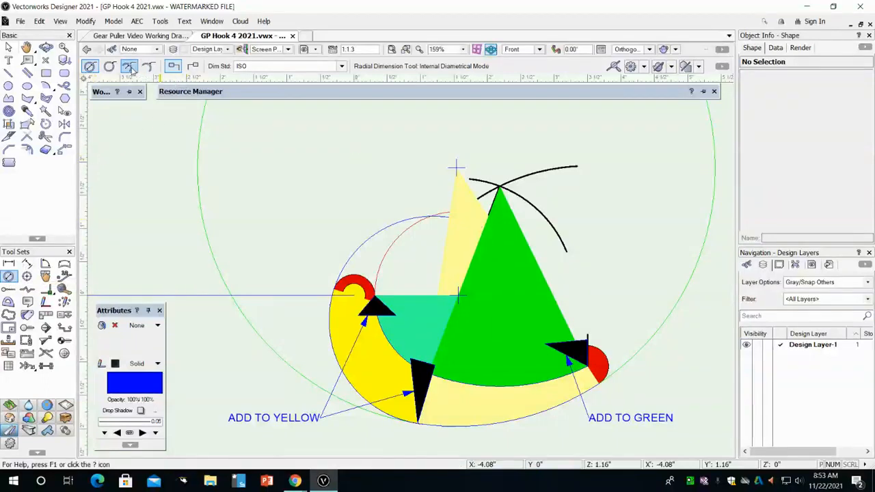
pyautogui.click(128, 65)
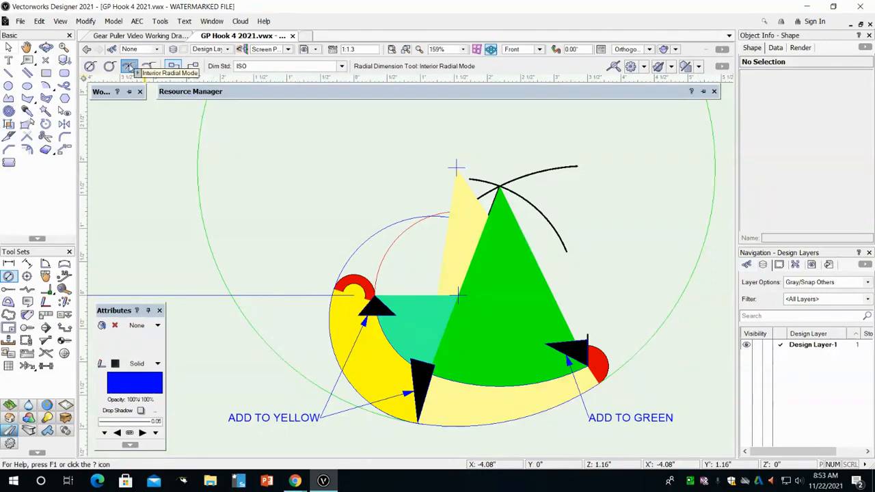
pyautogui.click(523, 406)
pyautogui.click(524, 406)
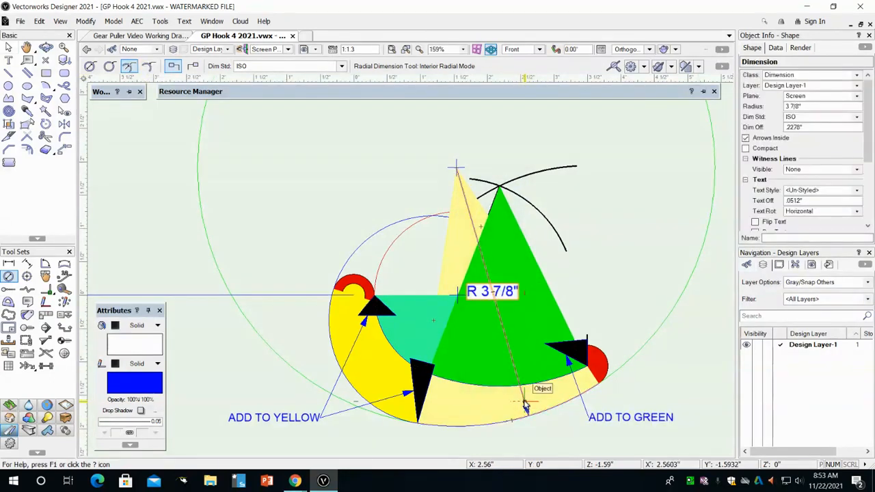
pyautogui.click(799, 214)
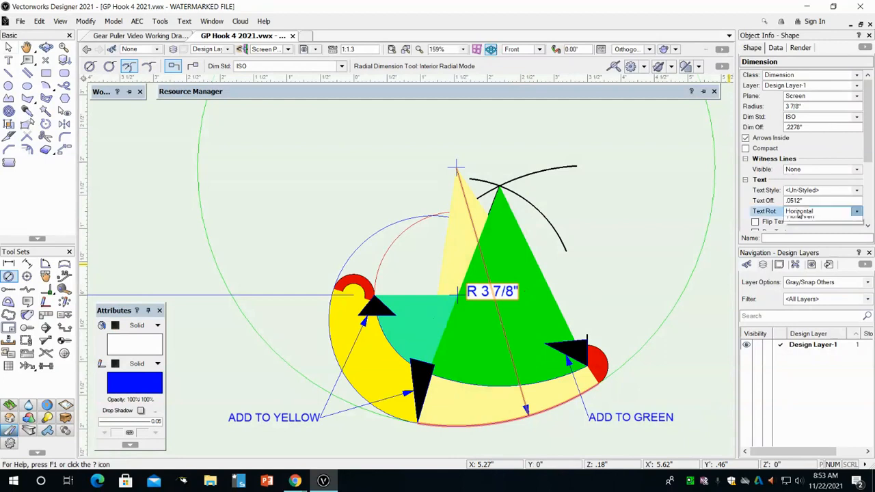
pyautogui.click(800, 230)
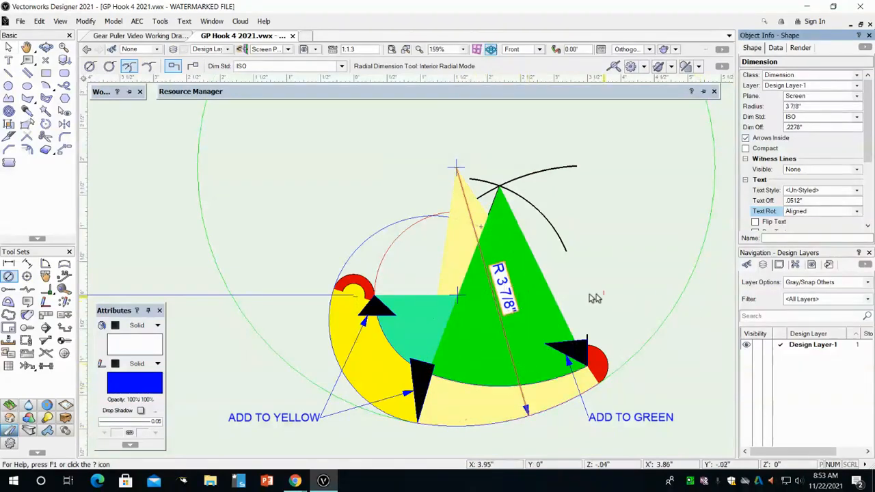
# Step: Check the hook's radius and diameter callouts on the reference drawing in the Gear Puller working drawings file
pyautogui.click(154, 39)
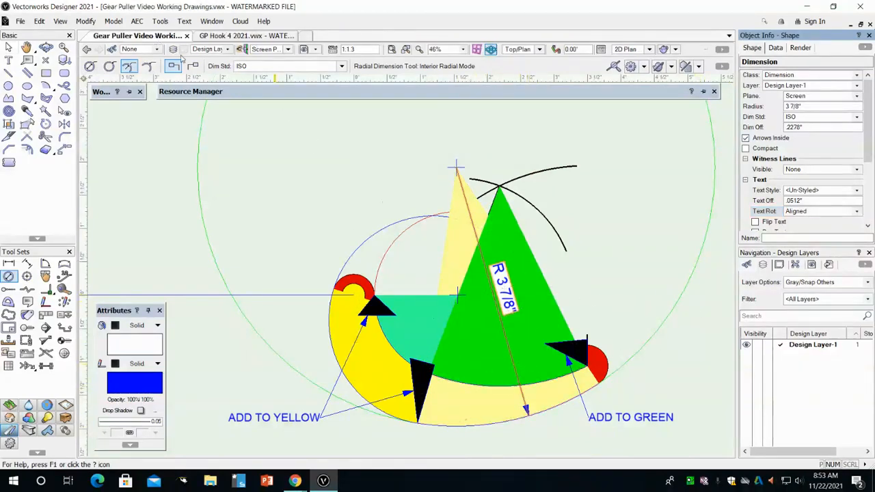
pyautogui.scroll(3, 342, 304)
pyautogui.scroll(4, 342, 304)
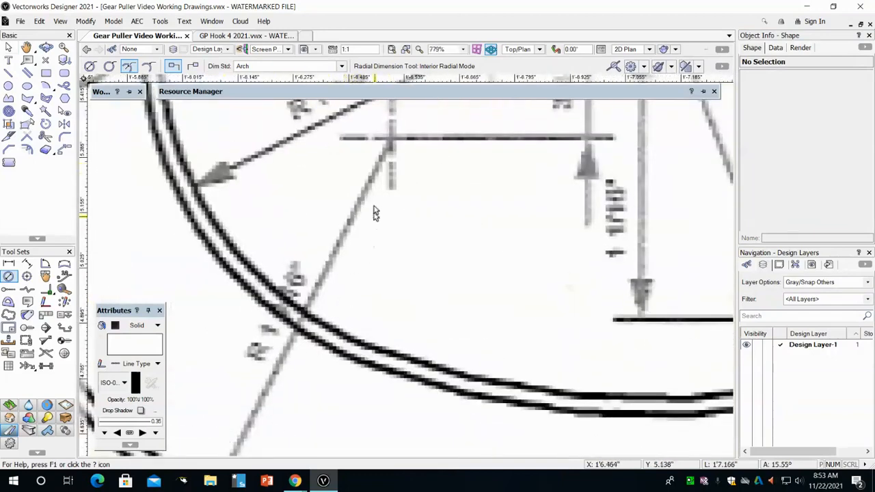
pyautogui.scroll(-4, 280, 335)
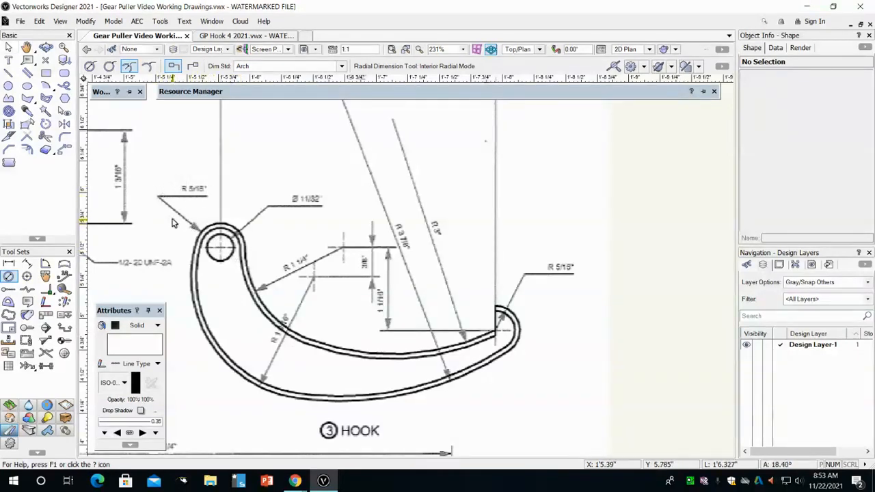
pyautogui.scroll(3, 185, 205)
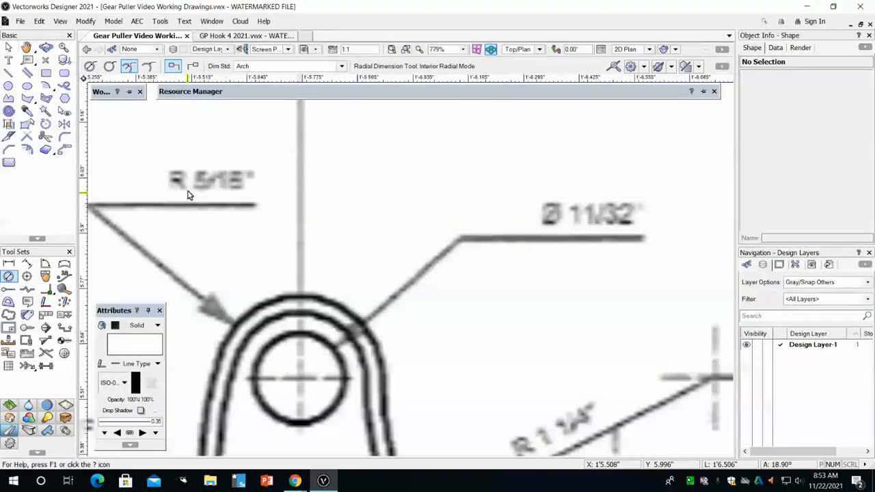
pyautogui.scroll(-3, 265, 218)
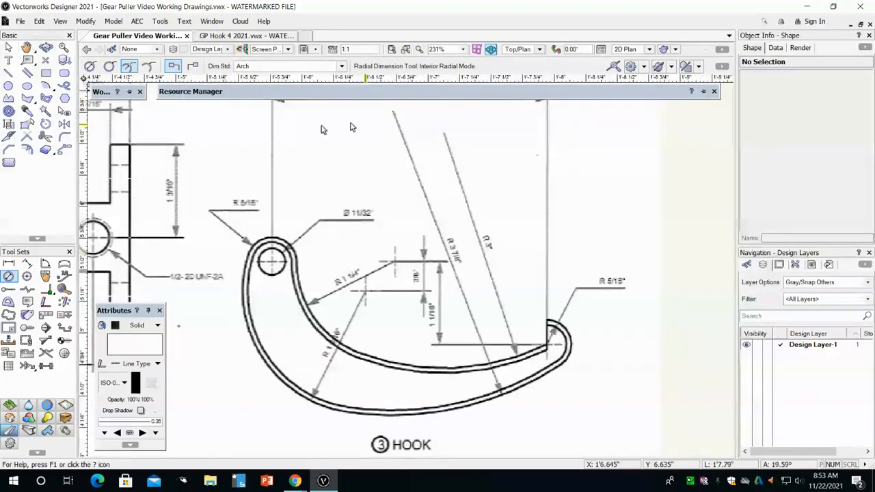
# Step: Back in the GP Hook 4 file, dimension the yellow outer arc's radius from inside and set its text rotation to Aligned
pyautogui.click(246, 35)
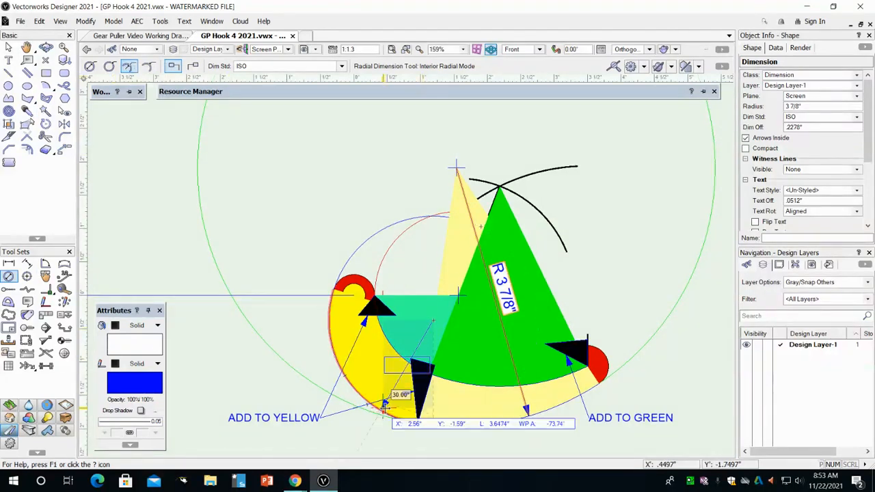
pyautogui.click(380, 381)
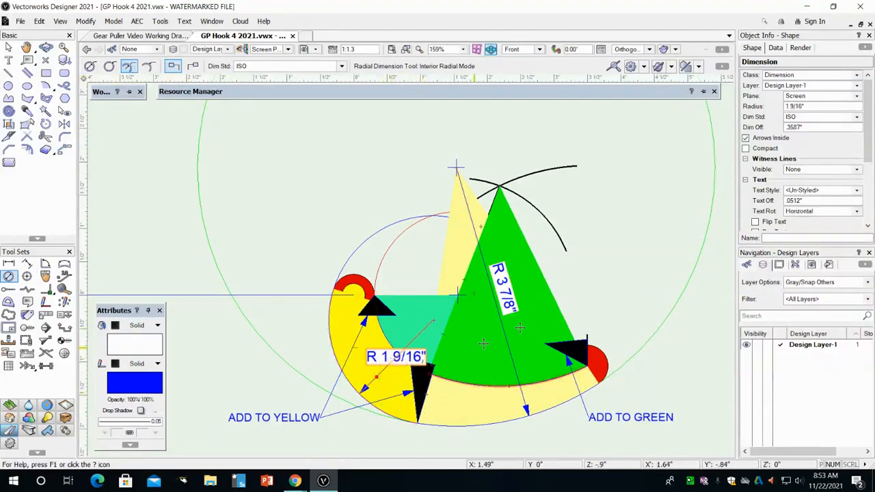
pyautogui.click(807, 213)
pyautogui.click(809, 230)
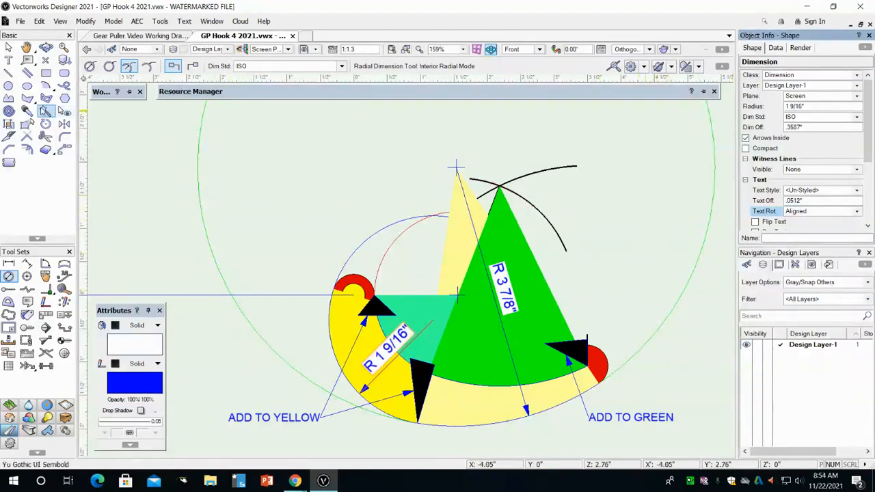
# Step: Add an external diametrical dimension with a right-hand shoulder to the red arc at the hook's pivot end, placed above it
pyautogui.click(109, 66)
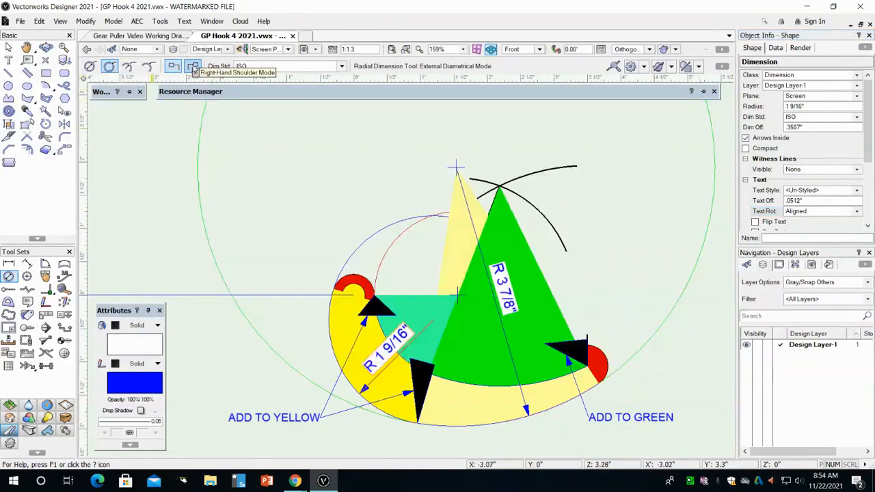
pyautogui.click(193, 67)
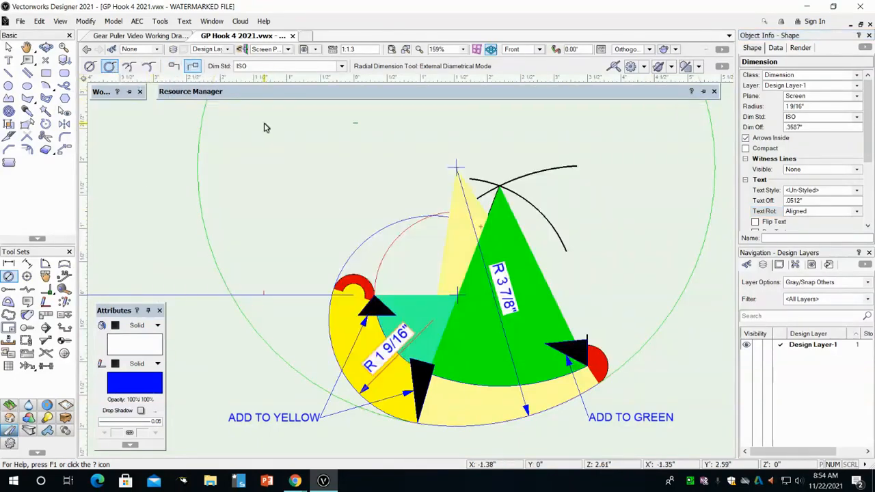
pyautogui.click(337, 277)
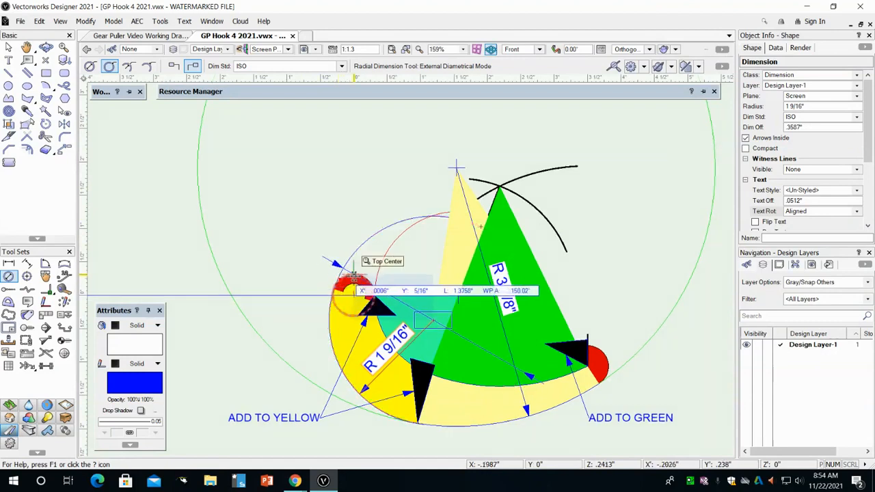
pyautogui.click(8, 48)
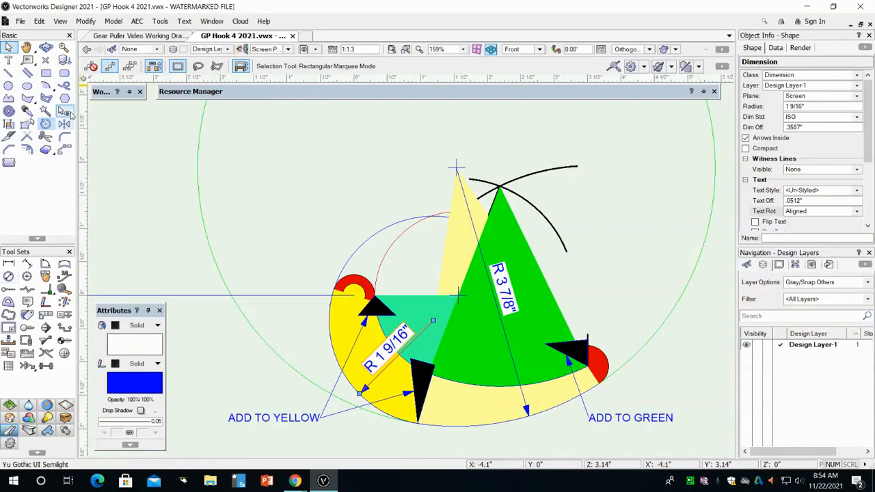
pyautogui.click(8, 276)
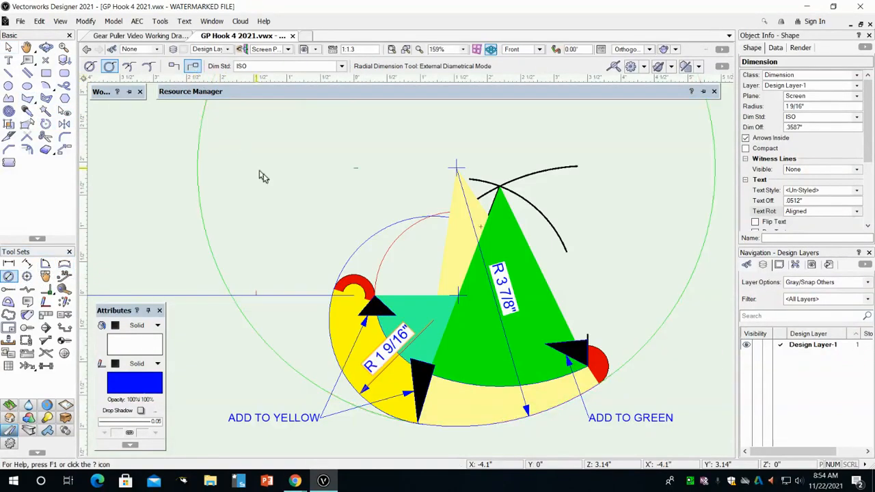
pyautogui.scroll(3, 333, 277)
pyautogui.click(342, 277)
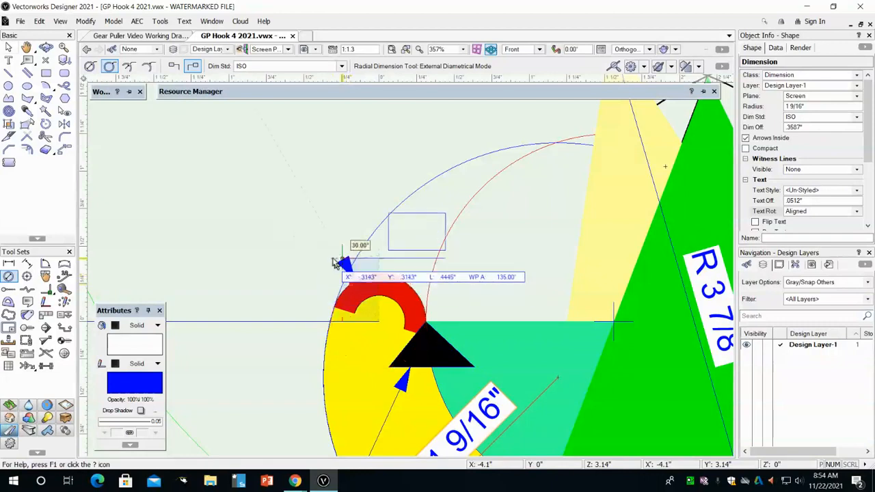
pyautogui.click(281, 167)
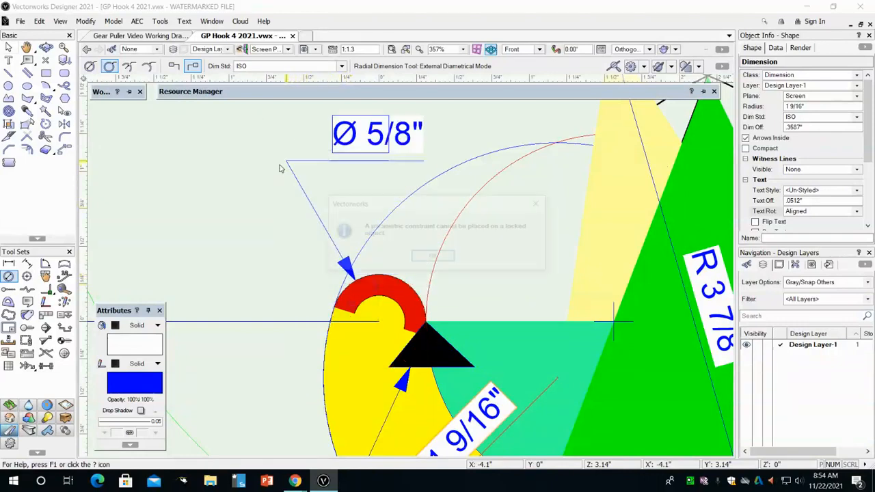
pyautogui.click(432, 257)
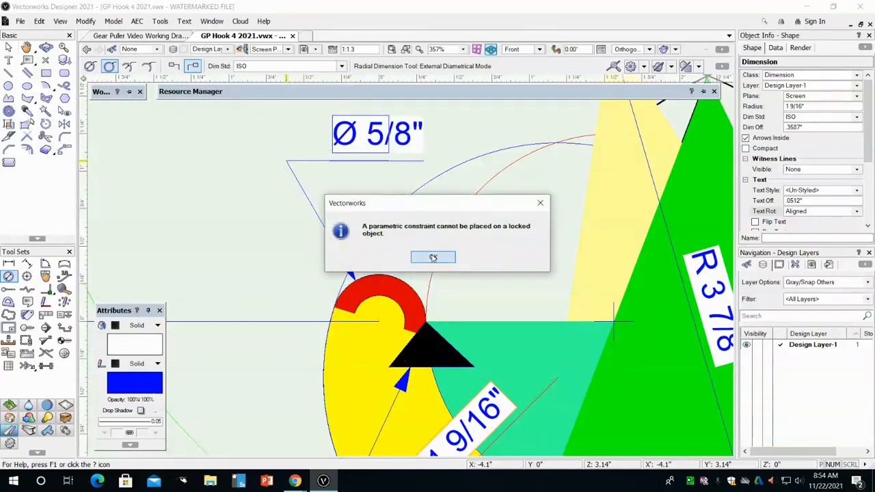
pyautogui.scroll(-5, 267, 255)
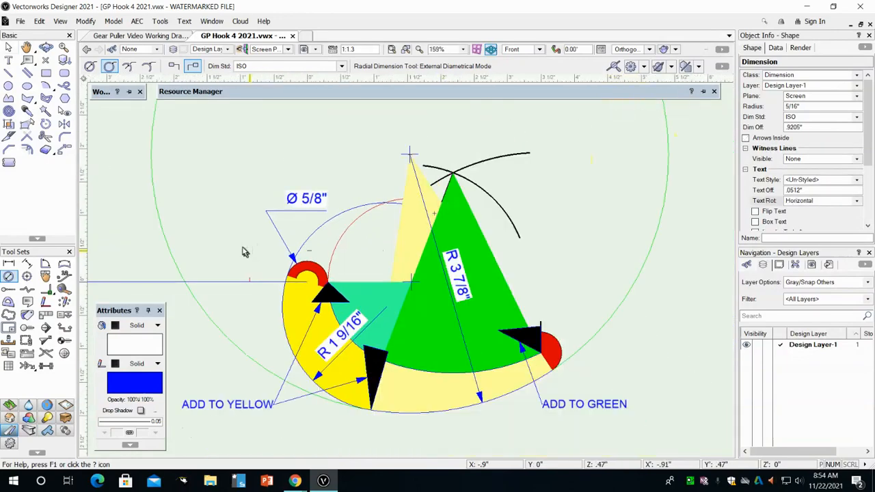
# Step: Select the red arc's diameter dimension and both radial dimensions and set their text size to 10
pyautogui.click(8, 47)
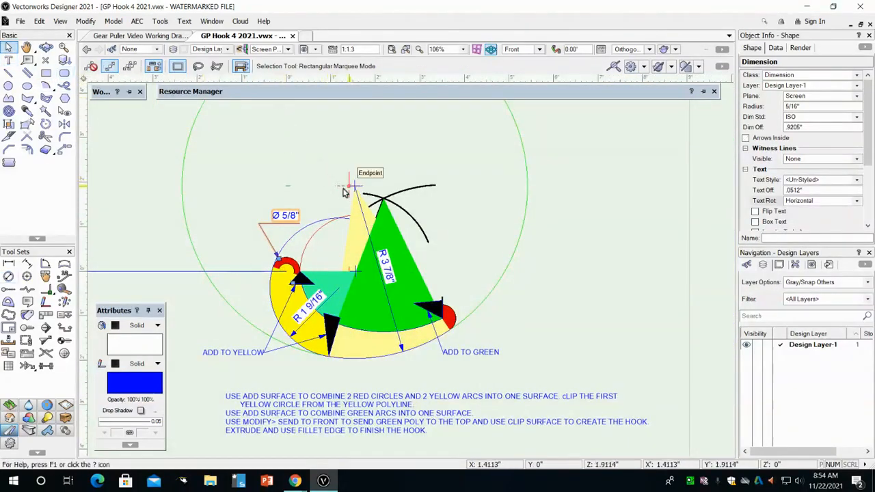
pyautogui.keyDown('shift'); pyautogui.click(382, 274); pyautogui.keyUp('shift')
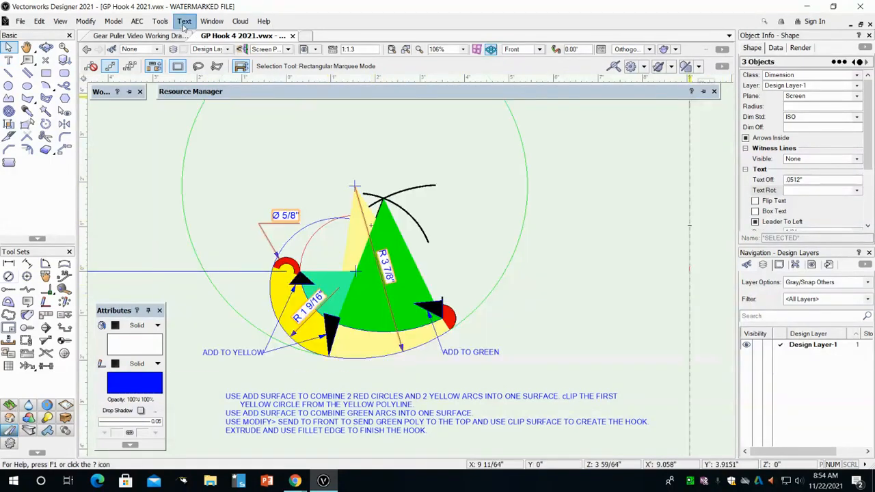
pyautogui.click(184, 23)
pyautogui.moveTo(288, 52)
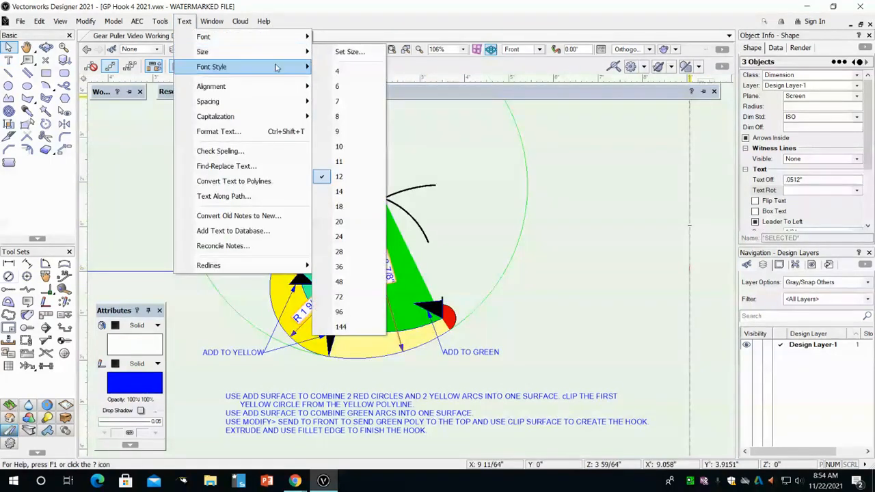
pyautogui.click(340, 147)
# Step: Add the long horizontal line and the two small center crosses to the selected dimensions and copy them all
pyautogui.moveTo(517, 358); pyautogui.dragTo(629, 287, button='middle')
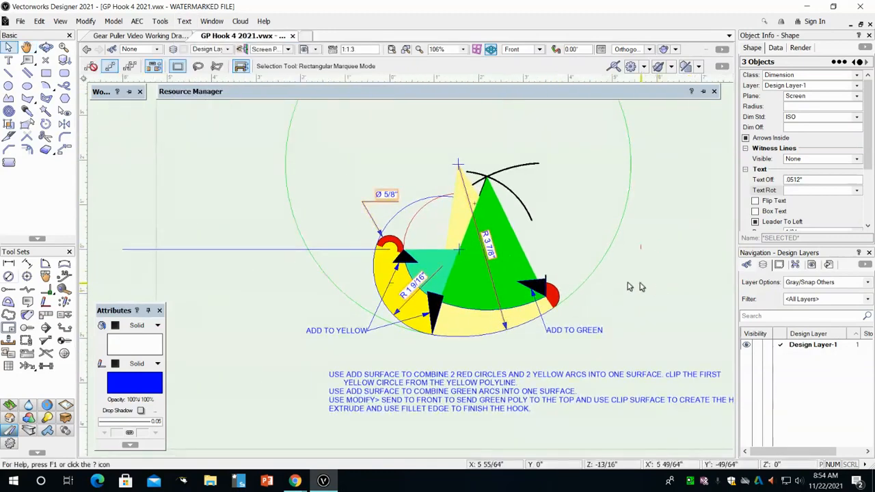
pyautogui.keyDown('shift'); pyautogui.click(207, 250); pyautogui.keyUp('shift')
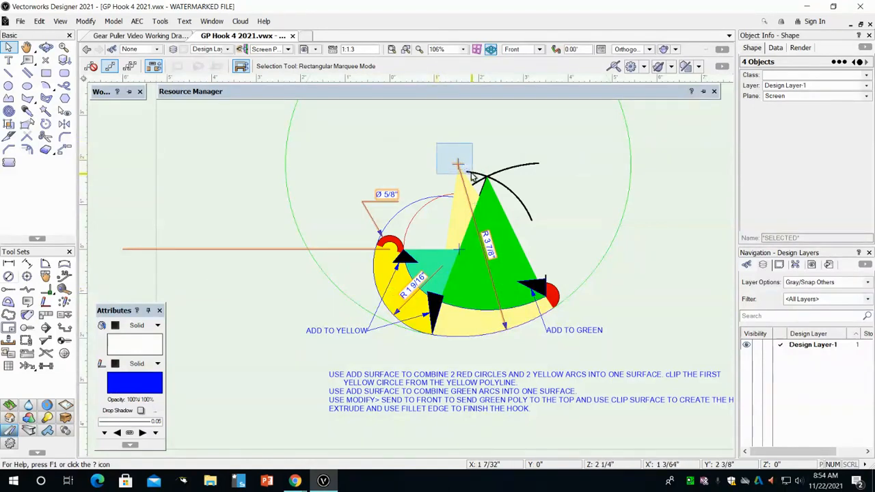
pyautogui.keyDown('shift'); pyautogui.click(473, 256); pyautogui.keyUp('shift')
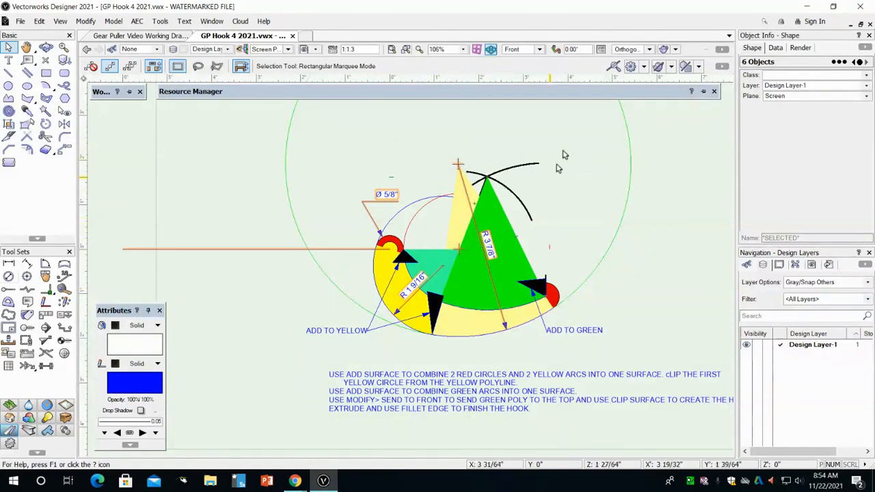
pyautogui.click(39, 22)
pyautogui.click(62, 86)
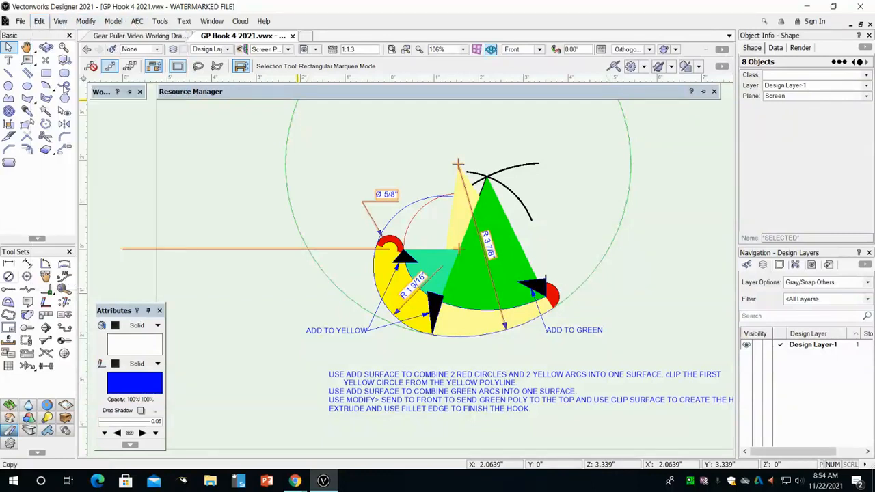
# Step: Switch to the Gear Puller working drawings file, set the view to Front, and paste the copied dimensions and center marks above the page
pyautogui.click(140, 35)
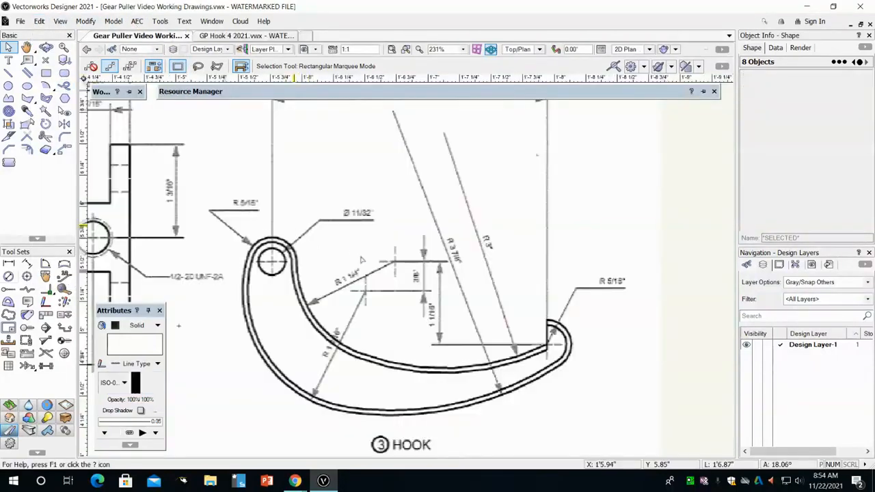
pyautogui.doubleClick(26, 46)
pyautogui.moveTo(314, 282); pyautogui.dragTo(449, 264)
pyautogui.press('x')
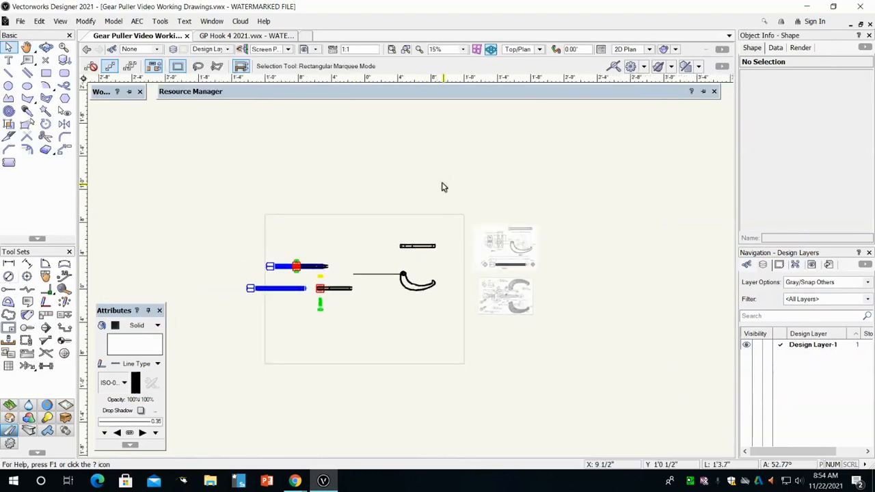
pyautogui.click(523, 49)
pyautogui.click(526, 87)
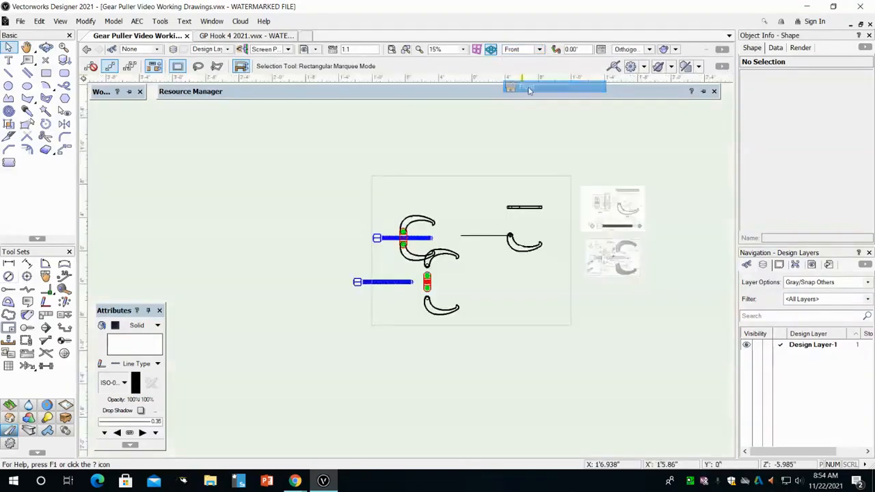
pyautogui.moveTo(498, 254); pyautogui.dragTo(358, 349, button='middle')
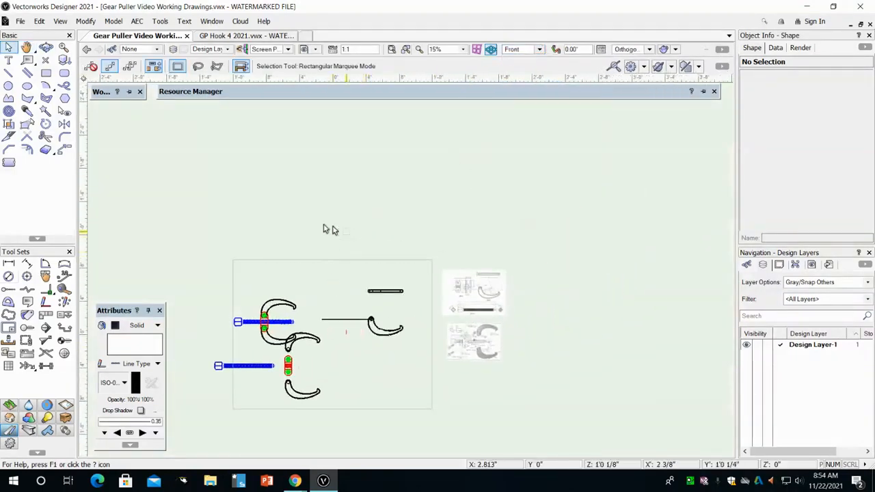
pyautogui.click(39, 21)
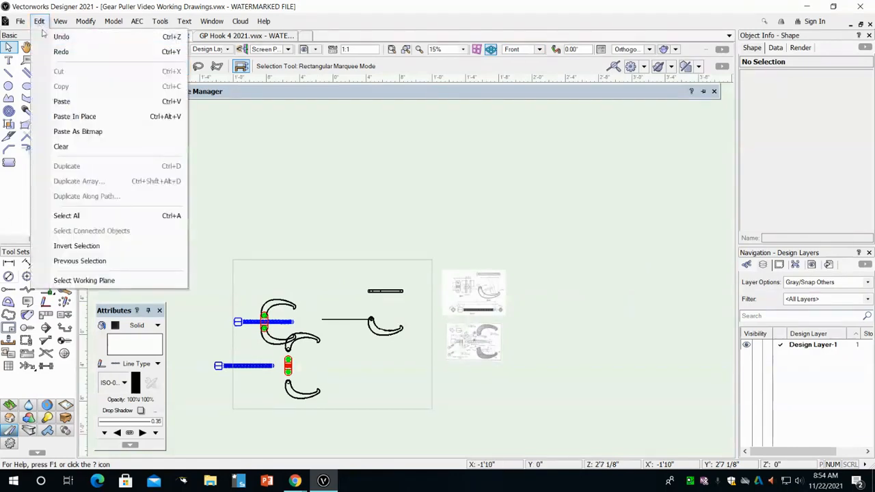
pyautogui.click(63, 101)
pyautogui.scroll(5, 363, 273)
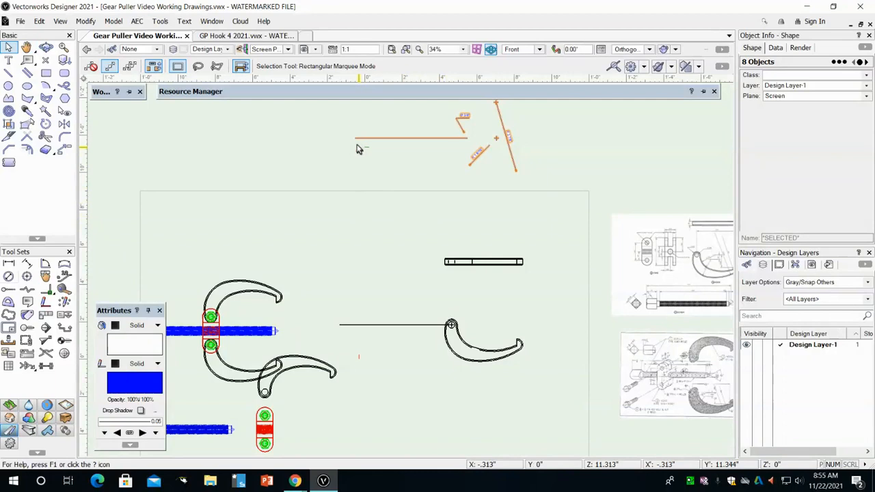
# Step: Move the pasted dimensions and center marks onto the hook's front view, matching the left ends of the two horizontal reference lines
pyautogui.moveTo(355, 138); pyautogui.dragTo(340, 324)
pyautogui.scroll(5, 477, 349)
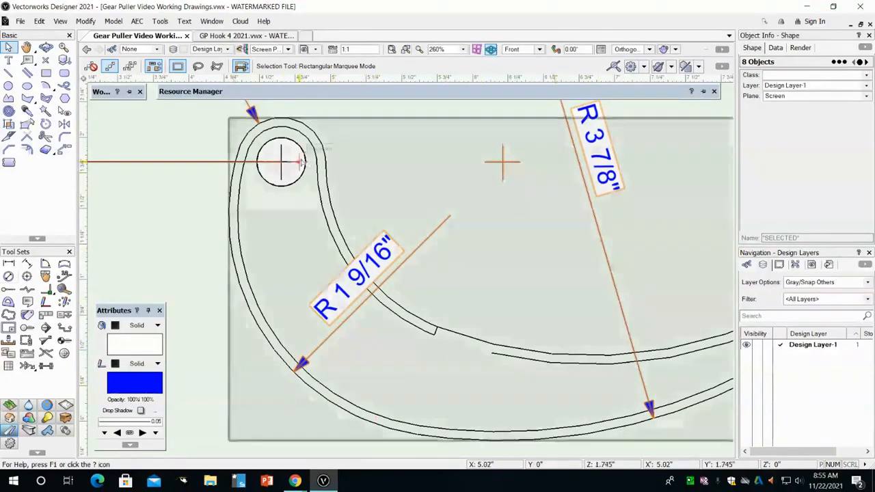
pyautogui.moveTo(318, 196)
pyautogui.mouseDown(button='middle')
pyautogui.moveTo(433, 438)
pyautogui.moveTo(449, 443)
pyautogui.mouseUp(button='middle')
pyautogui.scroll(-3, 619, 325)
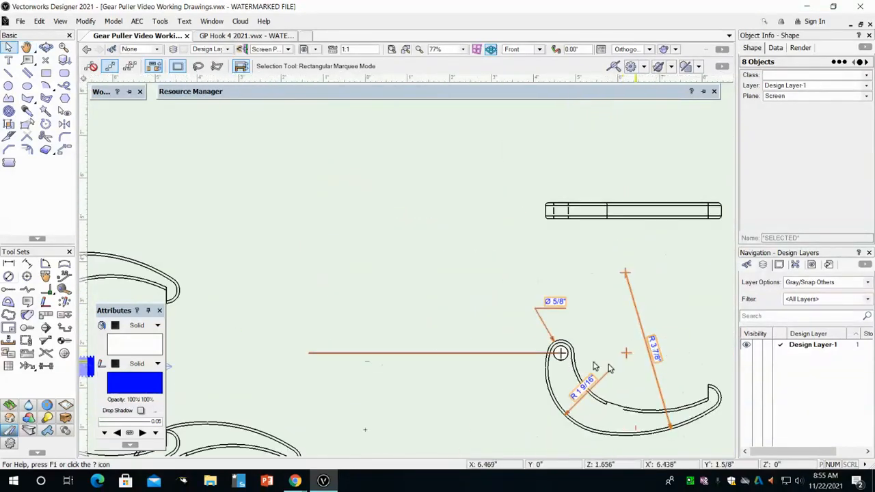
# Step: Unlock and delete the overlapping horizontal reference lines that run from the hook's pivot hole
pyautogui.click(400, 394)
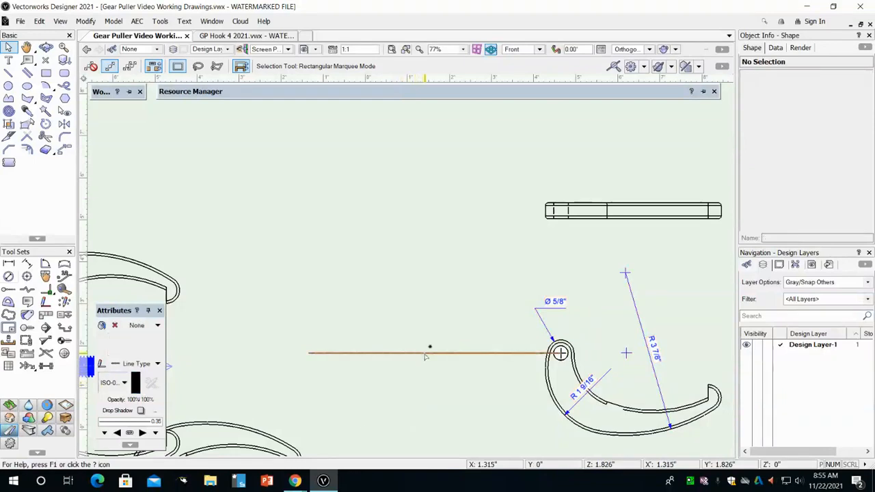
pyautogui.rightClick(425, 353)
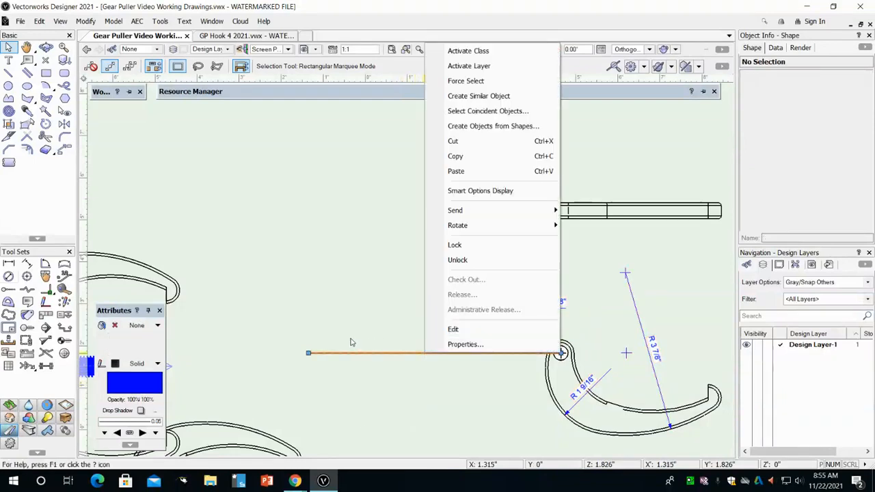
pyautogui.click(470, 262)
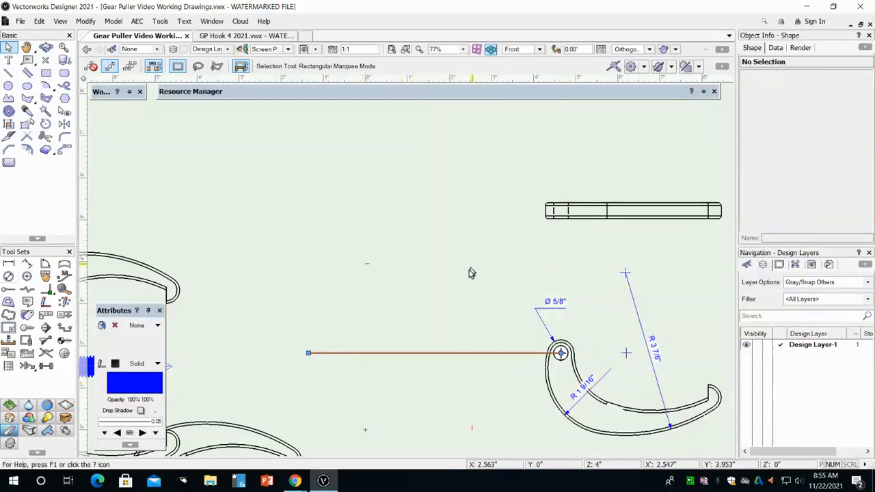
pyautogui.click(371, 359)
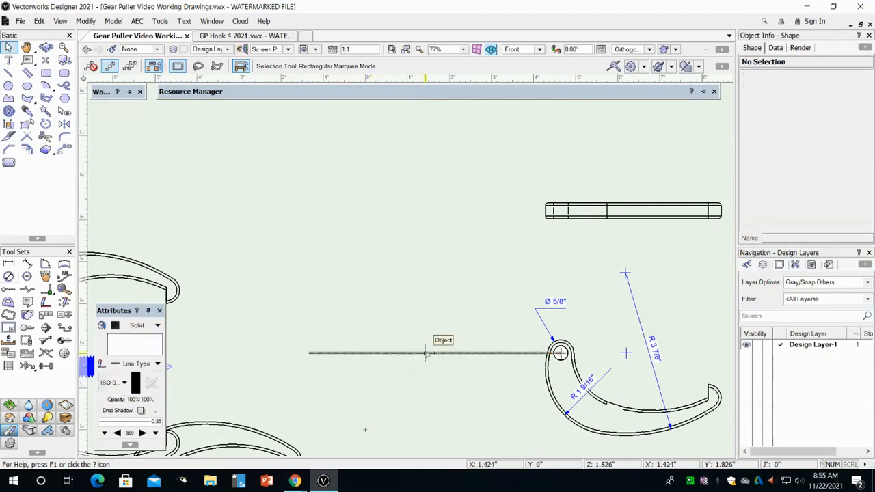
pyautogui.click(432, 354)
pyautogui.rightClick(459, 354)
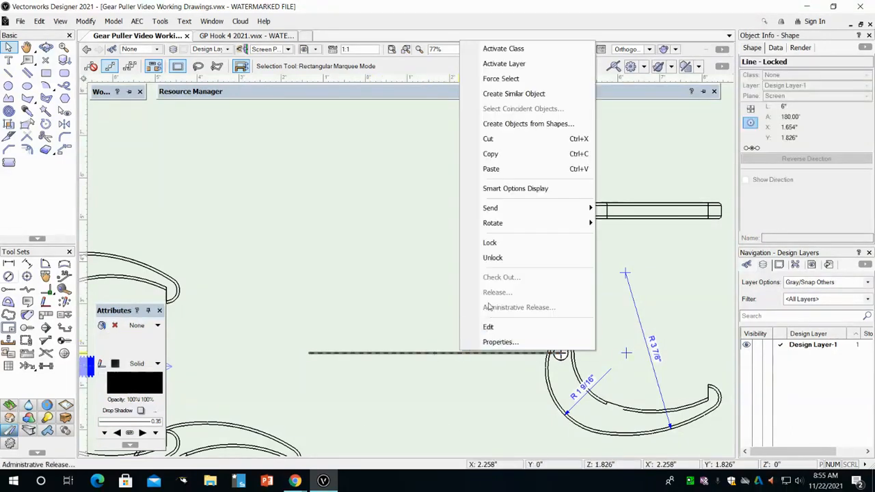
pyautogui.click(506, 260)
pyautogui.press('Delete')
pyautogui.moveTo(673, 386); pyautogui.dragTo(528, 338, button='middle')
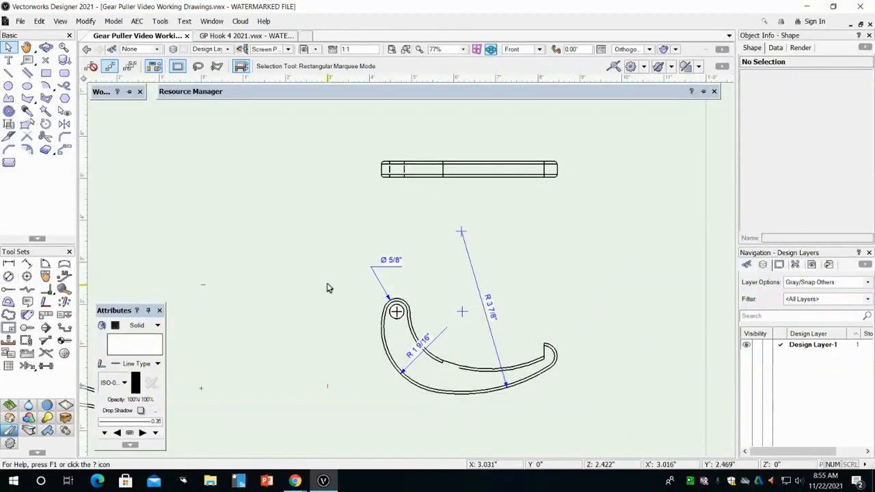